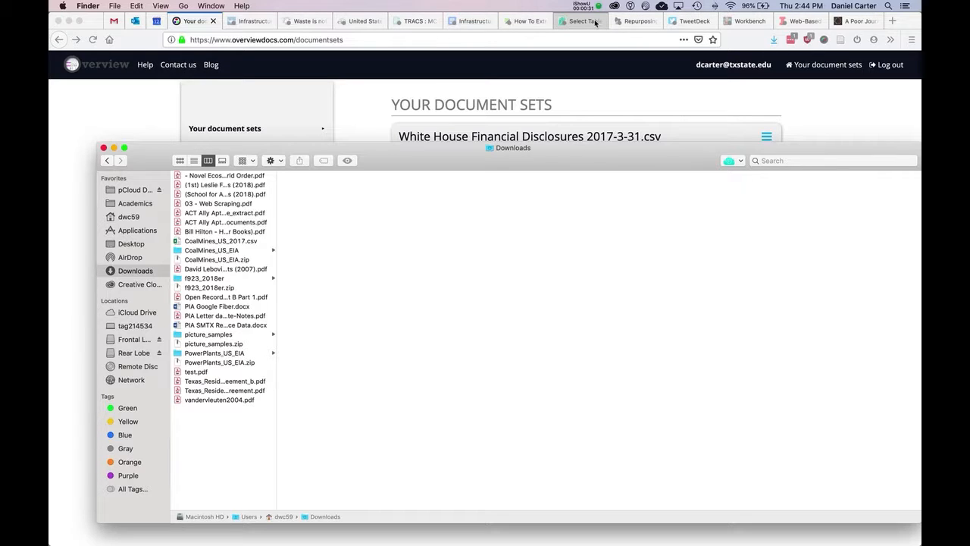
Step: Open Texas_Residential_Lease_Agreement_b.pdf and Texas_Residential_Lease_Agreement.pdf from Downloads in Acrobat Pro DC and dismiss the reading preparation dialog
{"action": "left_click", "coordinate": [216, 381]}
{"action": "key", "text": "shift+Down"}
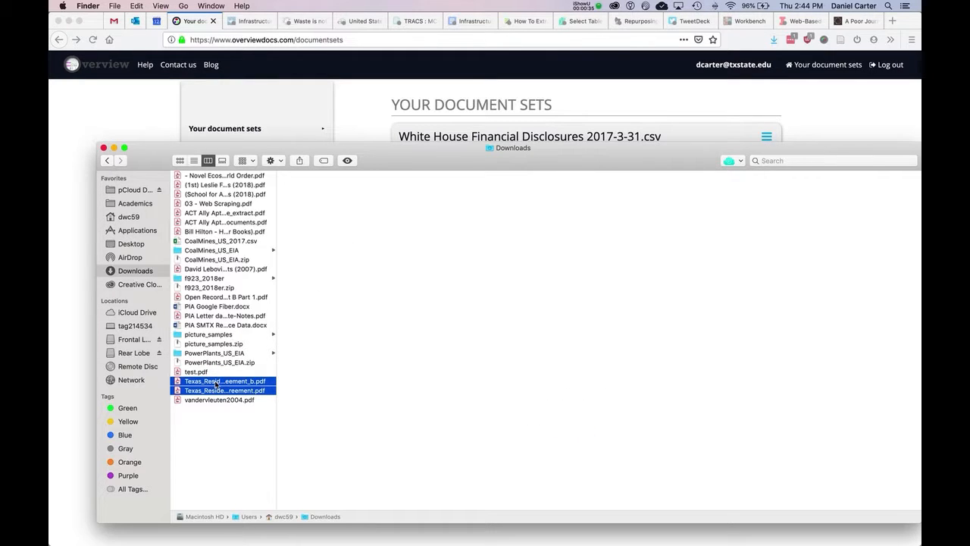
{"action": "left_click_drag", "start_coordinate": [216, 385], "coordinate": [444, 535]}
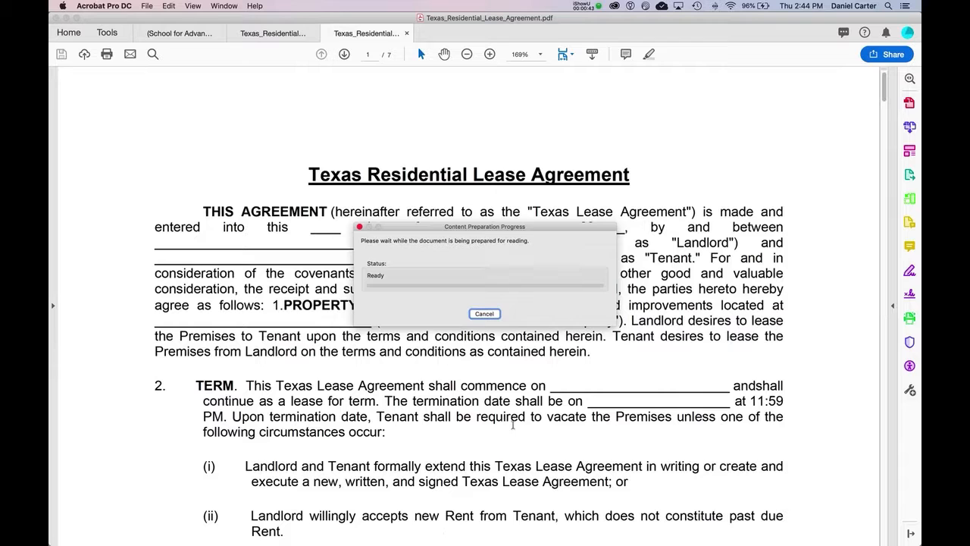
{"action": "left_click", "coordinate": [360, 227]}
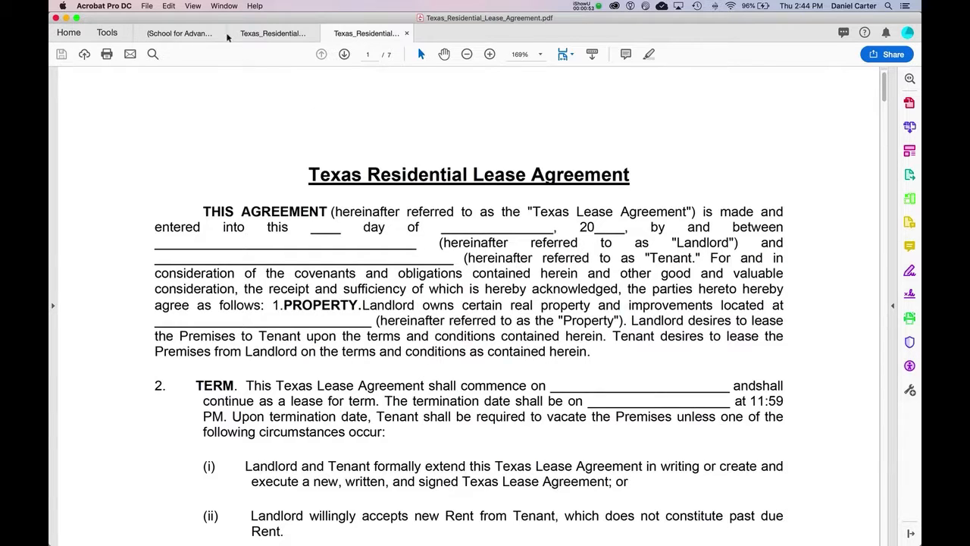
Step: Run a text-only Compare Files between Texas_Residential_Lease_Agreement_b.pdf as the old file and Texas_Residential_Lease_Agreement.pdf as the new file
{"action": "left_click", "coordinate": [191, 7]}
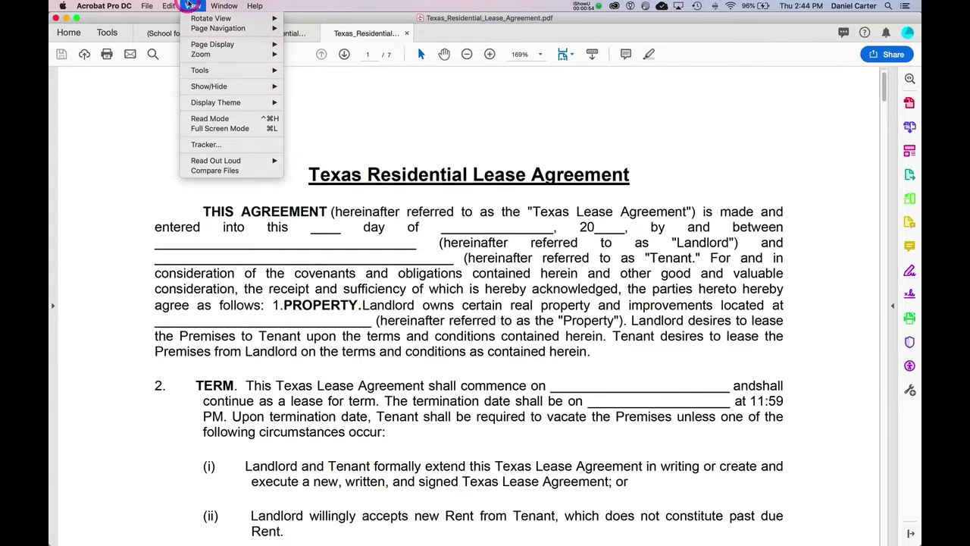
{"action": "left_click", "coordinate": [220, 172]}
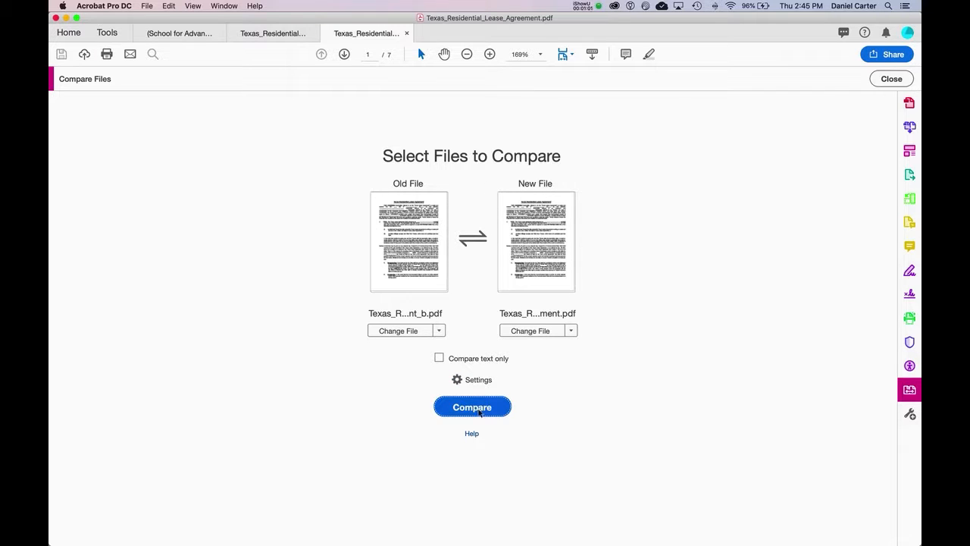
{"action": "left_click", "coordinate": [477, 360]}
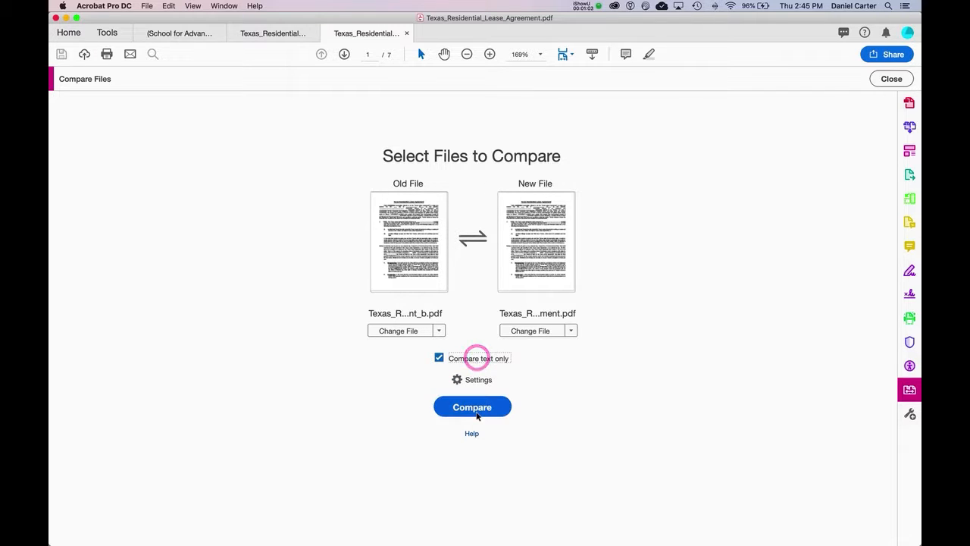
{"action": "left_click", "coordinate": [477, 412]}
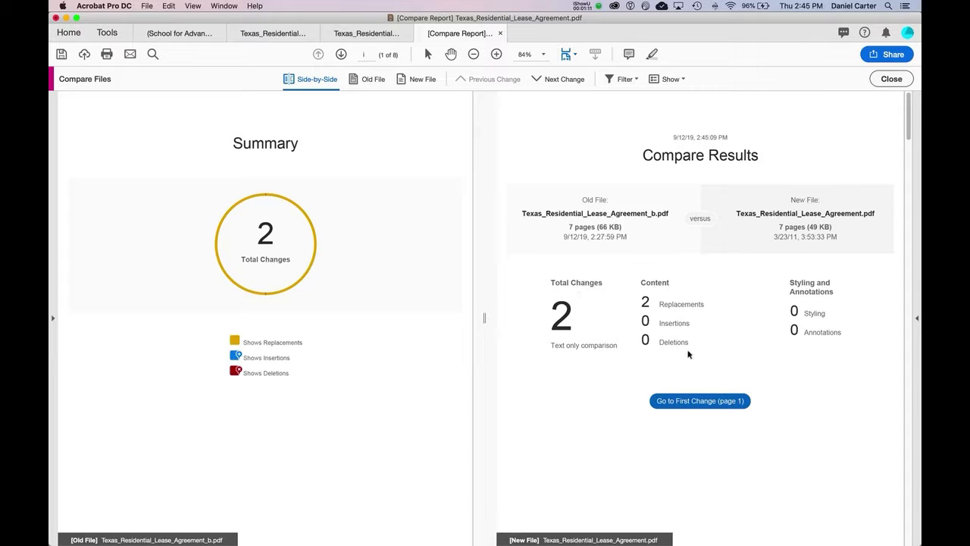
Step: Review each detected change in the lease comparison report, starting with the first, and close the change note
{"action": "left_click", "coordinate": [707, 401]}
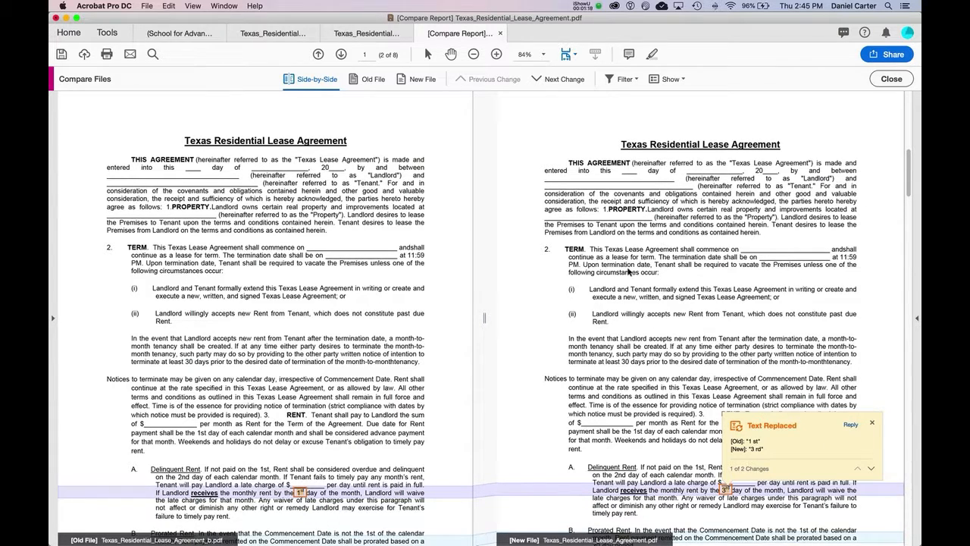
{"action": "left_click", "coordinate": [549, 80]}
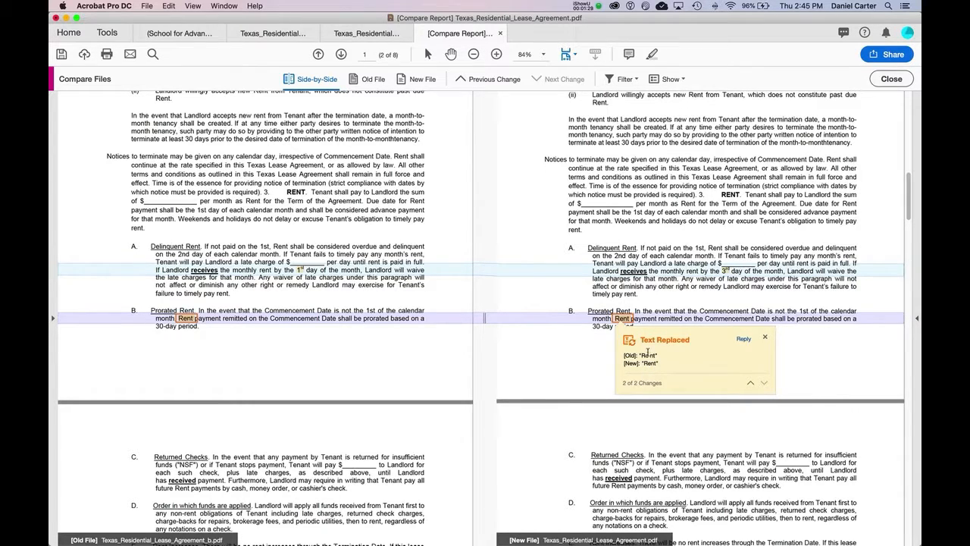
{"action": "left_click", "coordinate": [766, 338]}
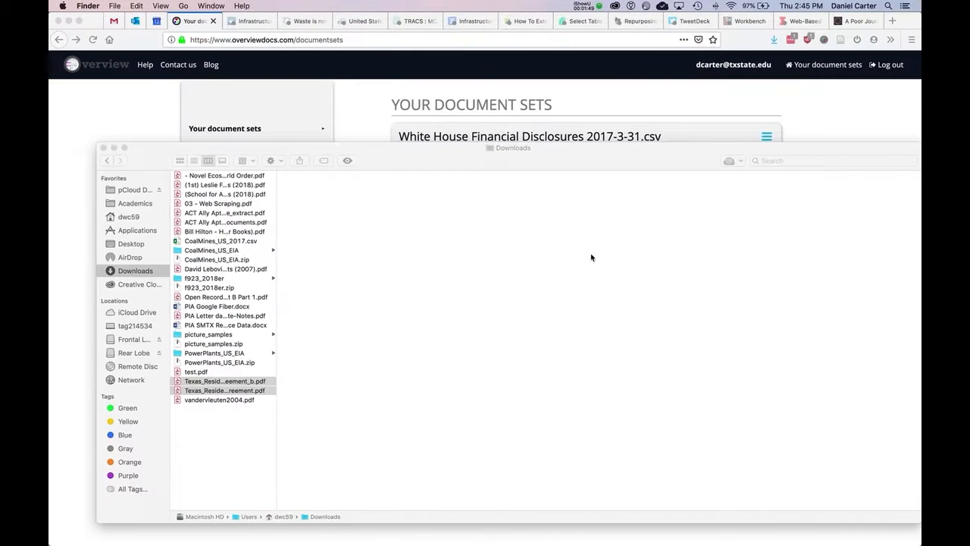
Step: Switch to Overview in Firefox and open the White House Financial Disclosures 2017-3-31.csv document set
{"action": "left_click", "coordinate": [859, 122]}
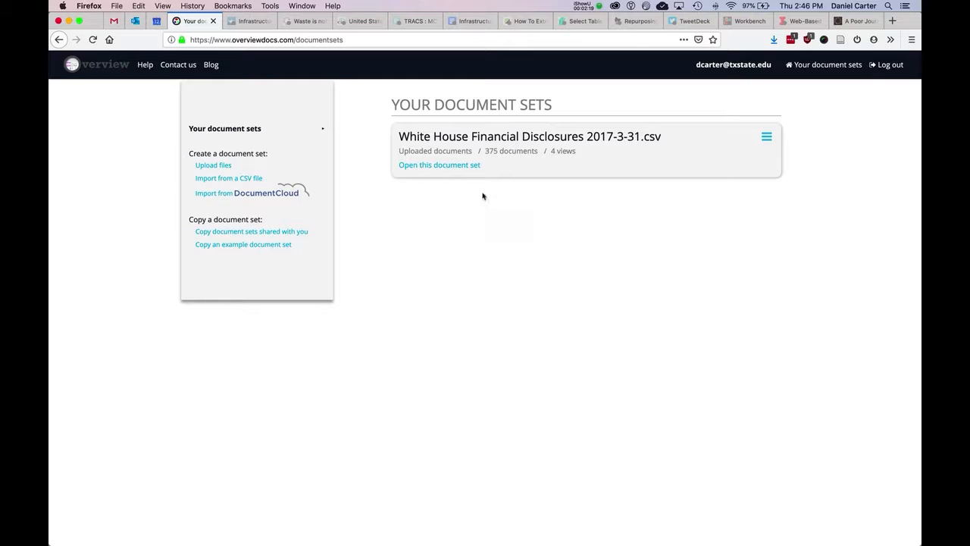
{"action": "left_click", "coordinate": [459, 166]}
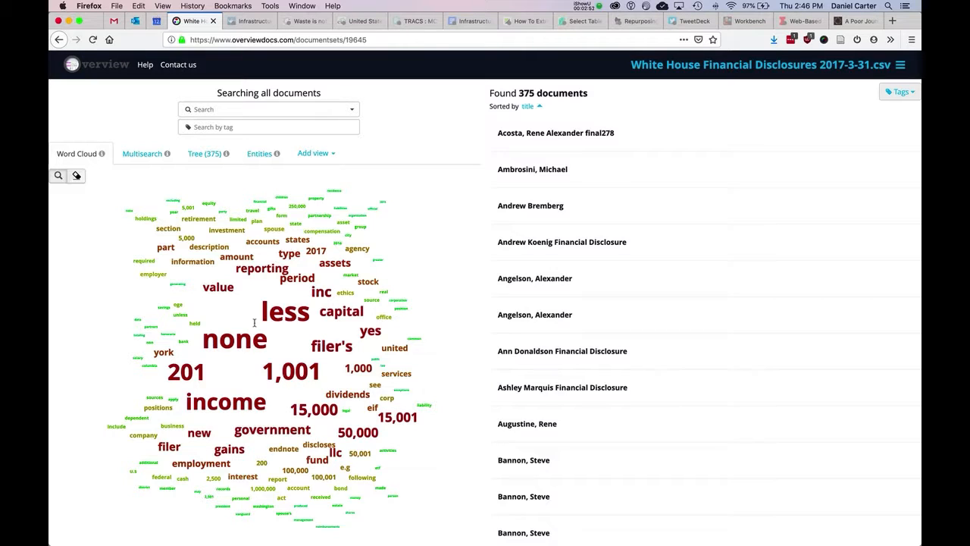
Step: Filter the document set by the word cloud term "honoraria" and look through the matching documents
{"action": "left_click", "coordinate": [166, 333]}
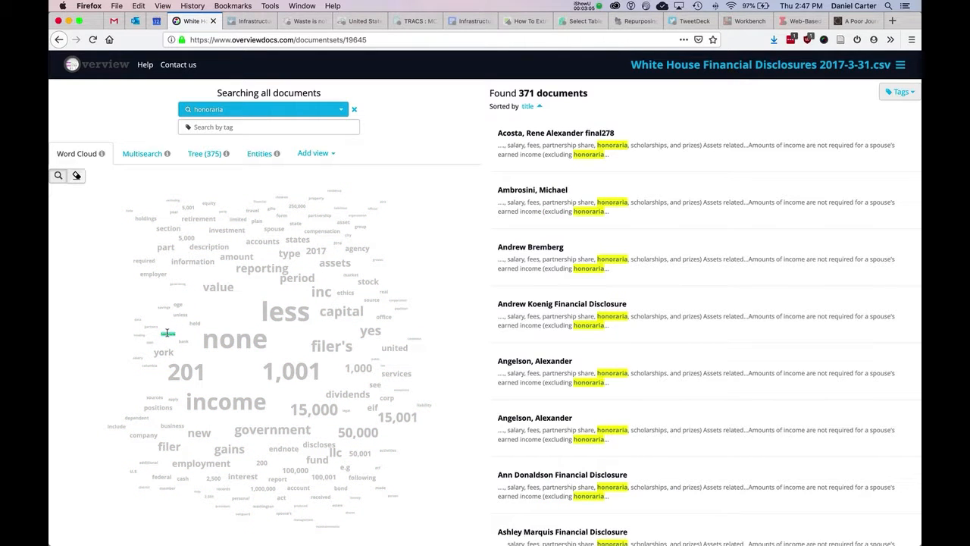
{"action": "scroll", "coordinate": [641, 280], "scroll_direction": "down", "scroll_amount": 10}
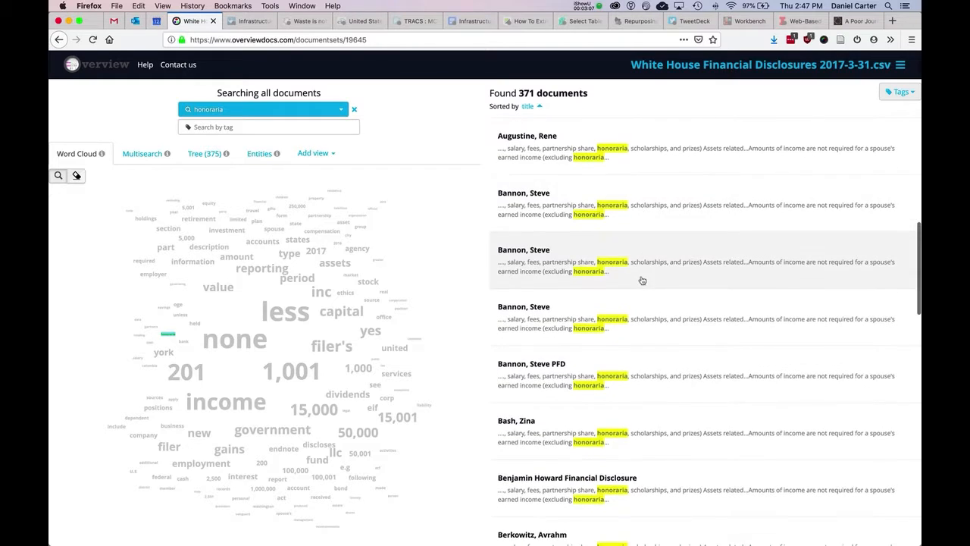
{"action": "scroll", "coordinate": [641, 280], "scroll_direction": "down", "scroll_amount": 5}
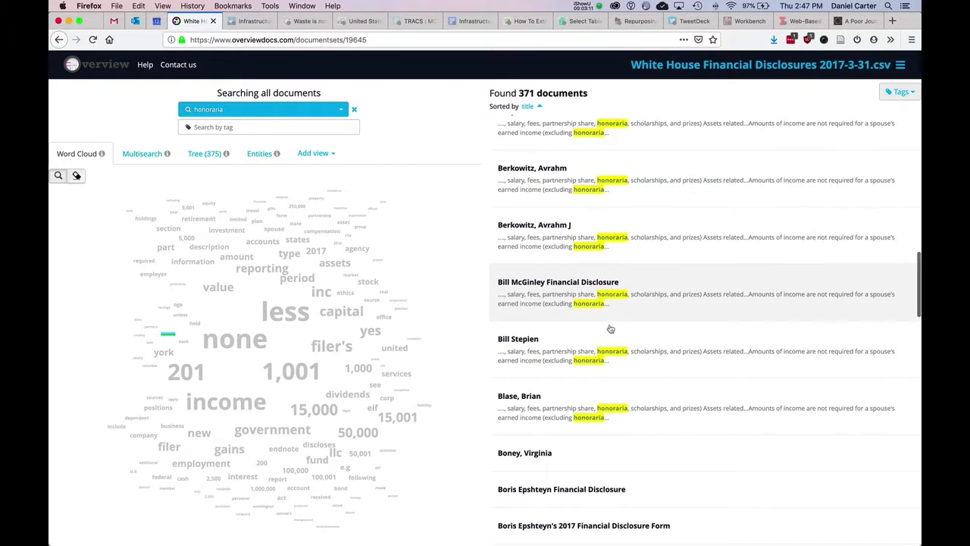
{"action": "scroll", "coordinate": [617, 306], "scroll_direction": "up", "scroll_amount": 3}
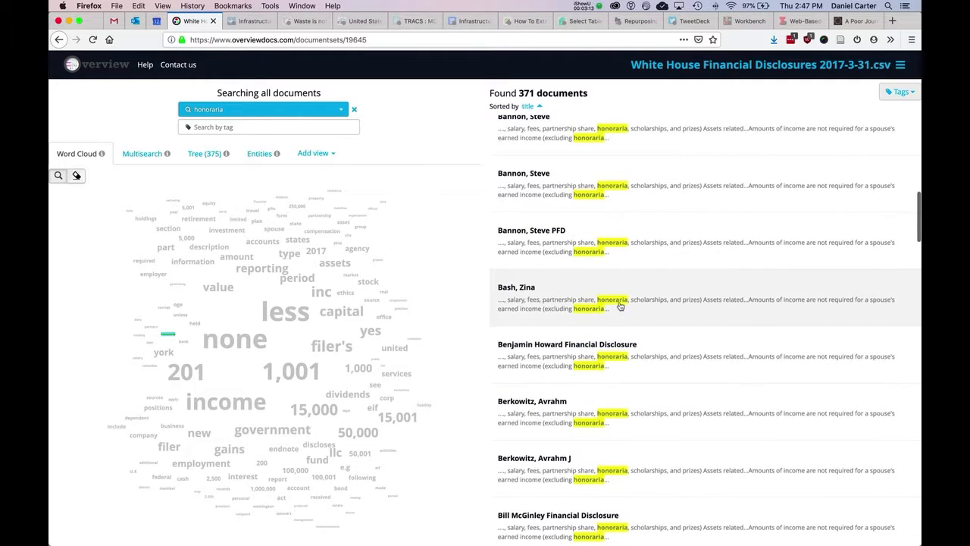
{"action": "scroll", "coordinate": [630, 212], "scroll_direction": "up", "scroll_amount": 5}
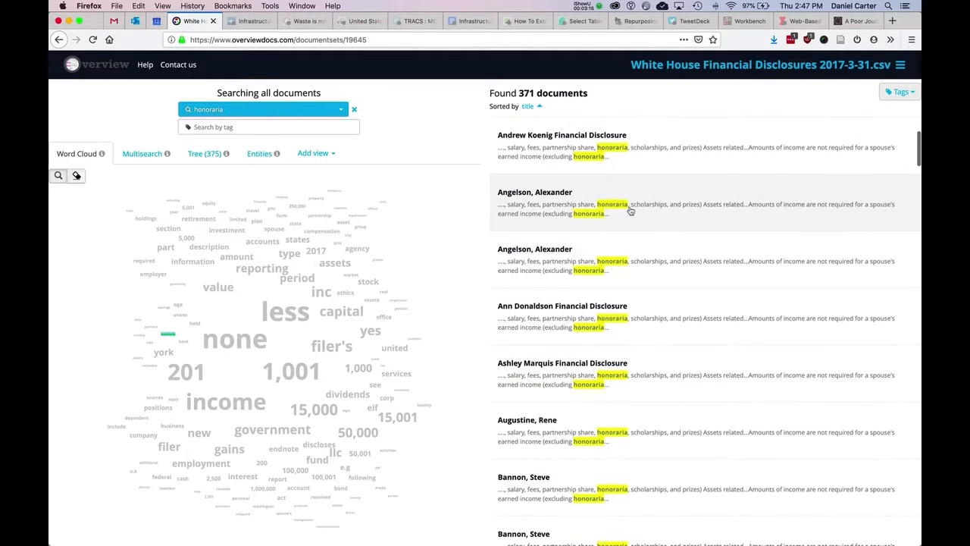
Step: Open the fourth matching financial disclosure and search within it for "honoraria"
{"action": "left_click", "coordinate": [640, 148]}
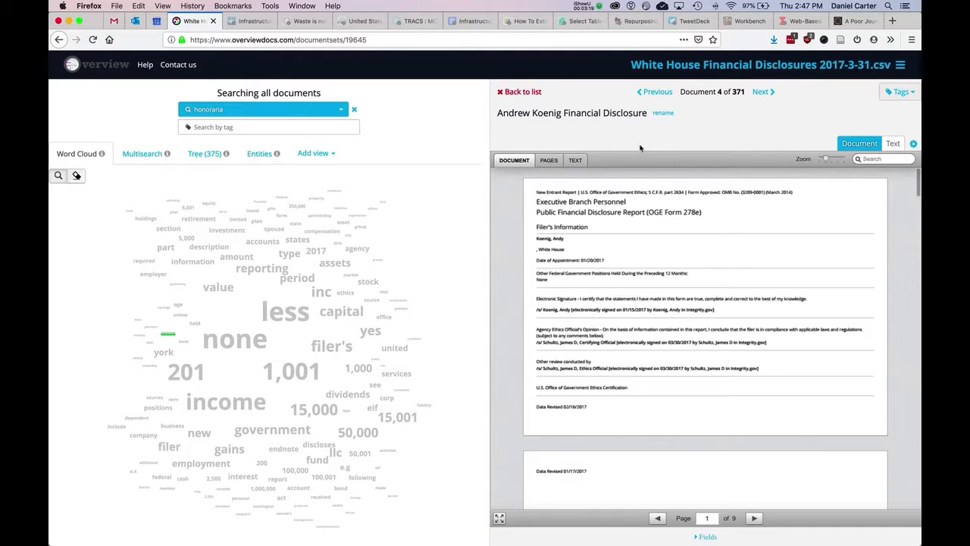
{"action": "left_click", "coordinate": [878, 159]}
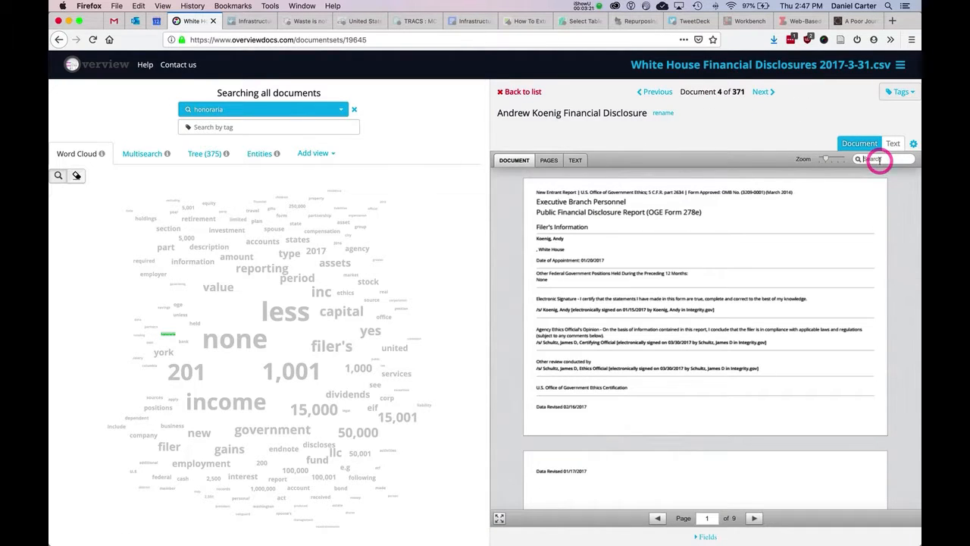
{"action": "type", "text": "honoroar"}
{"action": "key", "text": "BackSpace"}
{"action": "key", "text": "BackSpace"}
{"action": "type", "text": "aria"}
{"action": "key", "text": "Return"}
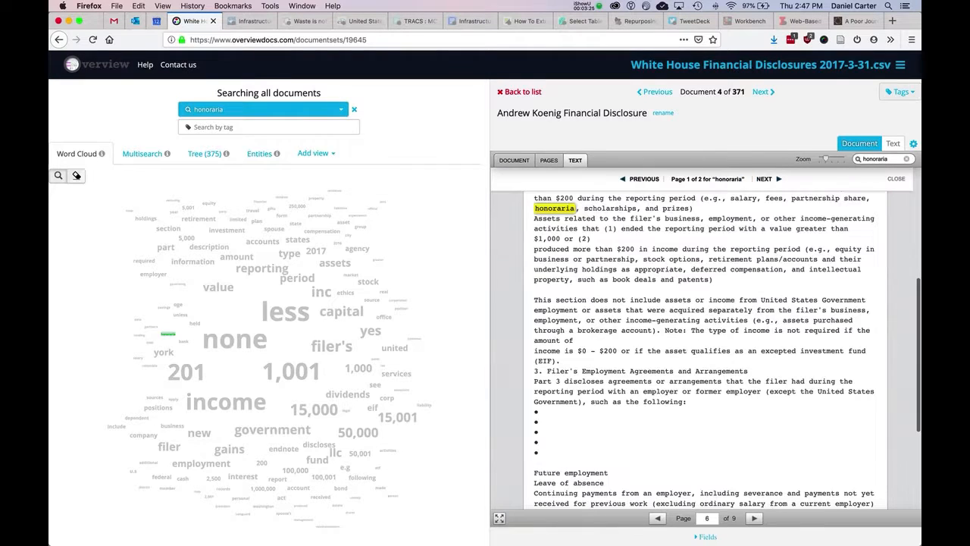
Step: Return the disclosure to its document page view and examine the pages around the honoraria mention
{"action": "left_click", "coordinate": [549, 160]}
{"action": "left_click", "coordinate": [861, 203]}
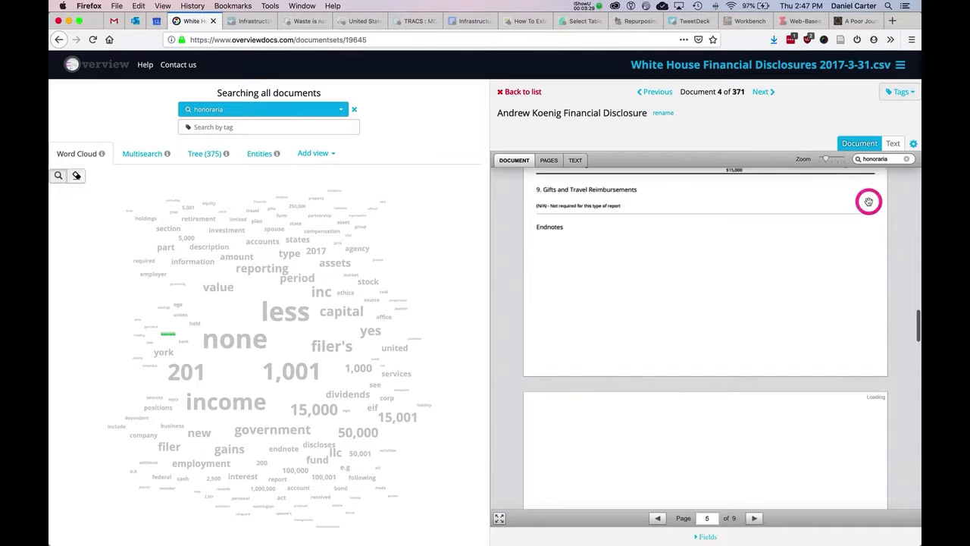
{"action": "scroll", "coordinate": [703, 240], "scroll_direction": "up", "scroll_amount": 3}
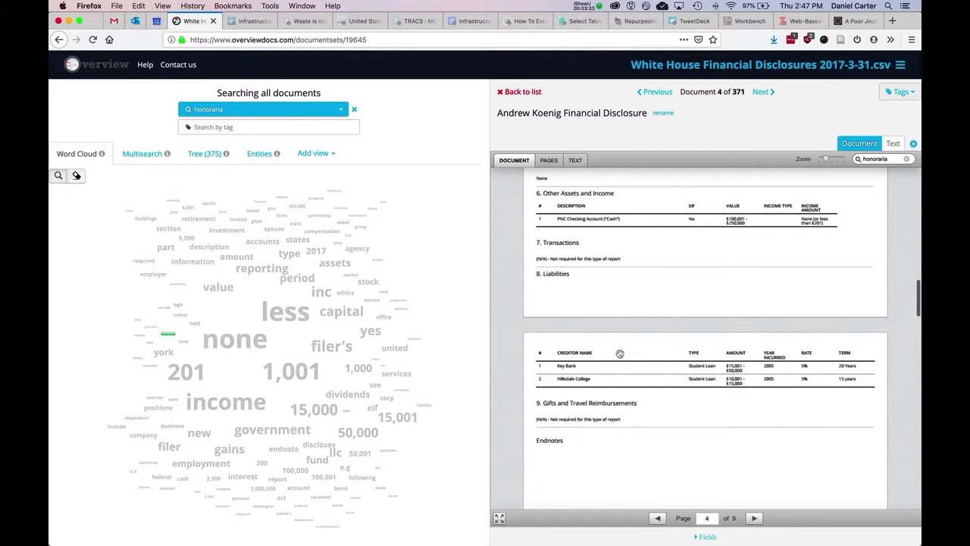
{"action": "scroll", "coordinate": [620, 353], "scroll_direction": "up", "scroll_amount": 2}
{"action": "scroll", "coordinate": [620, 353], "scroll_direction": "down", "scroll_amount": 10}
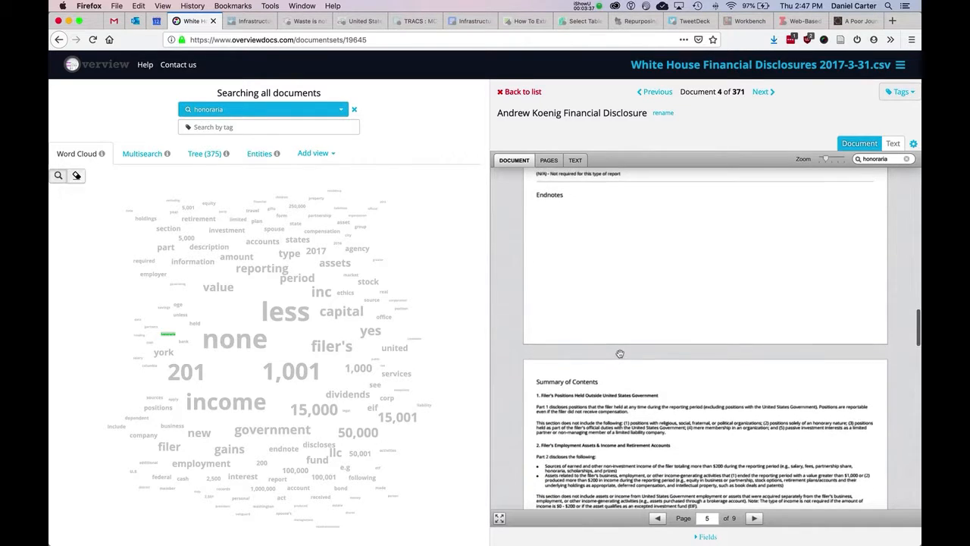
{"action": "scroll", "coordinate": [620, 353], "scroll_direction": "down", "scroll_amount": 5}
{"action": "scroll", "coordinate": [620, 354], "scroll_direction": "up", "scroll_amount": 15}
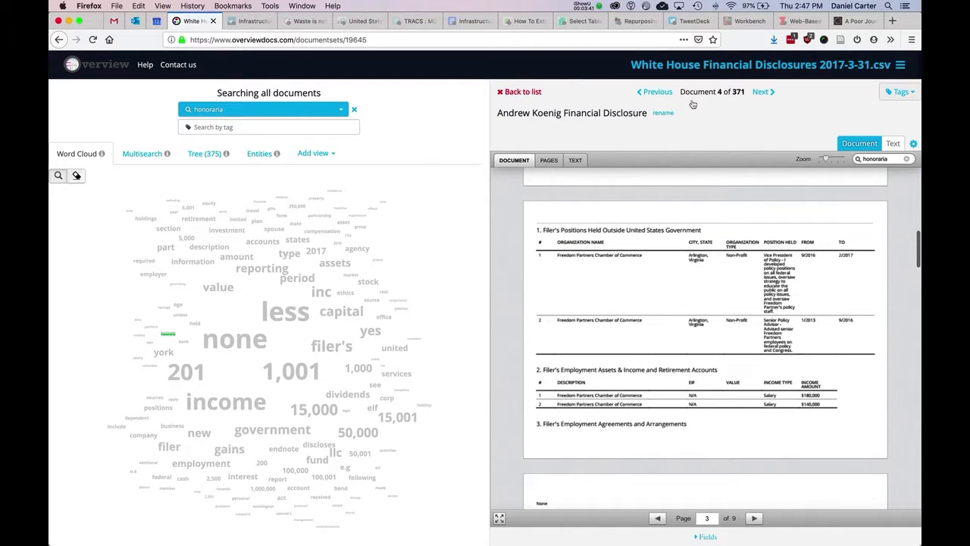
Step: Go back to the document list and clear the "honoraria" search
{"action": "left_click", "coordinate": [522, 92]}
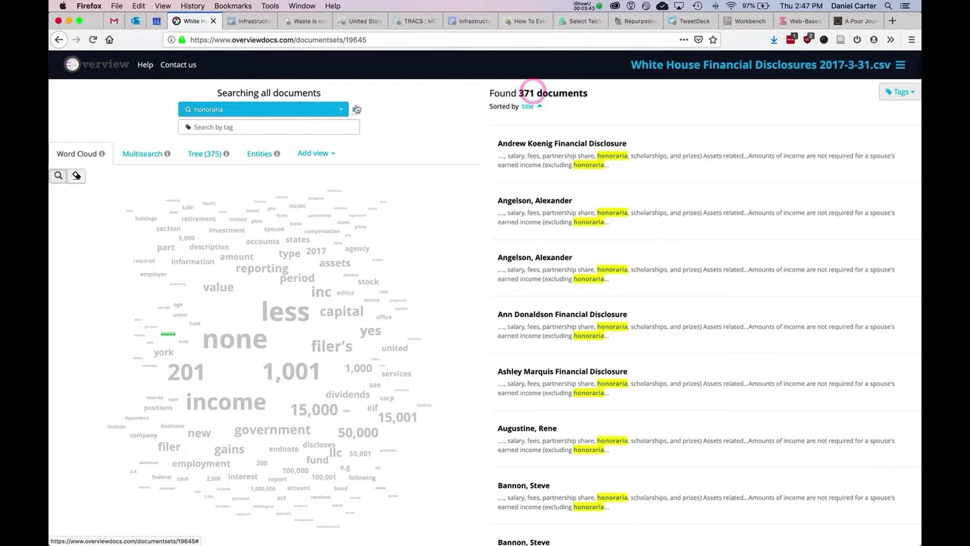
{"action": "left_click", "coordinate": [356, 109]}
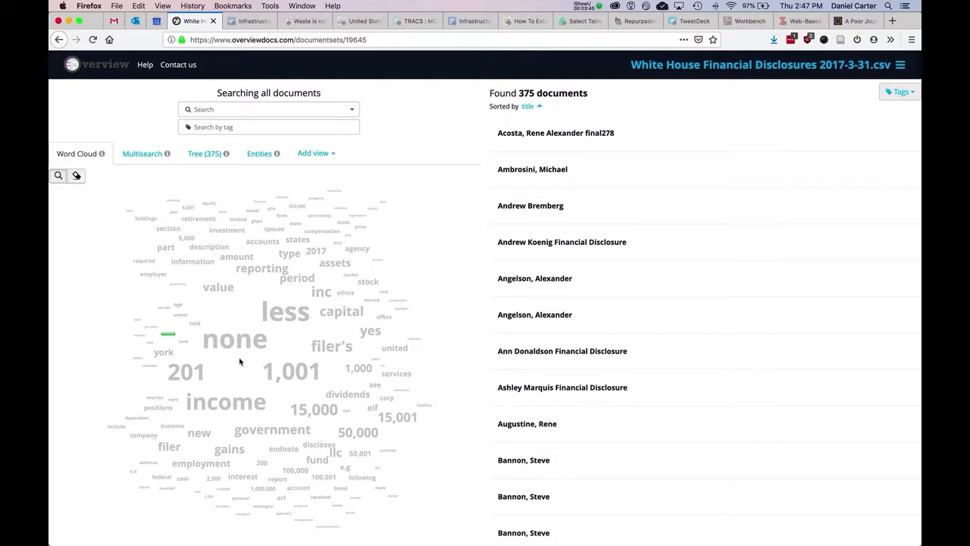
Step: Filter the documents by the entity "texas" in the Entities view and look through the matching disclosures
{"action": "left_click", "coordinate": [255, 152]}
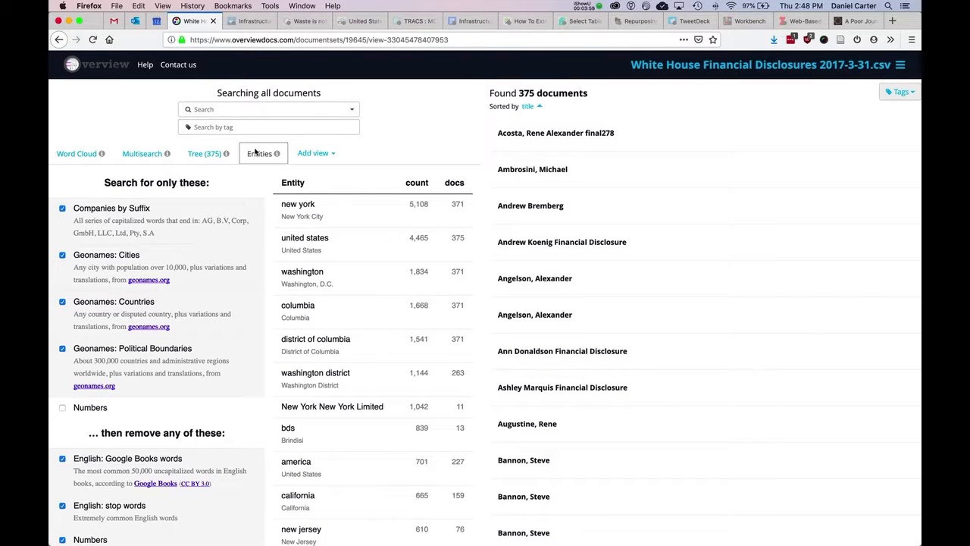
{"action": "scroll", "coordinate": [355, 399], "scroll_direction": "down", "scroll_amount": 8}
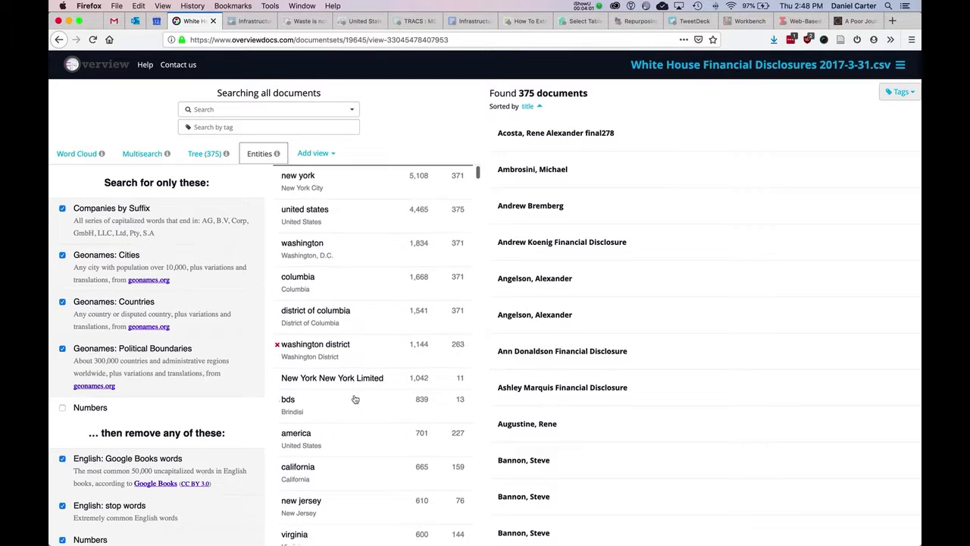
{"action": "scroll", "coordinate": [354, 399], "scroll_direction": "down", "scroll_amount": 3}
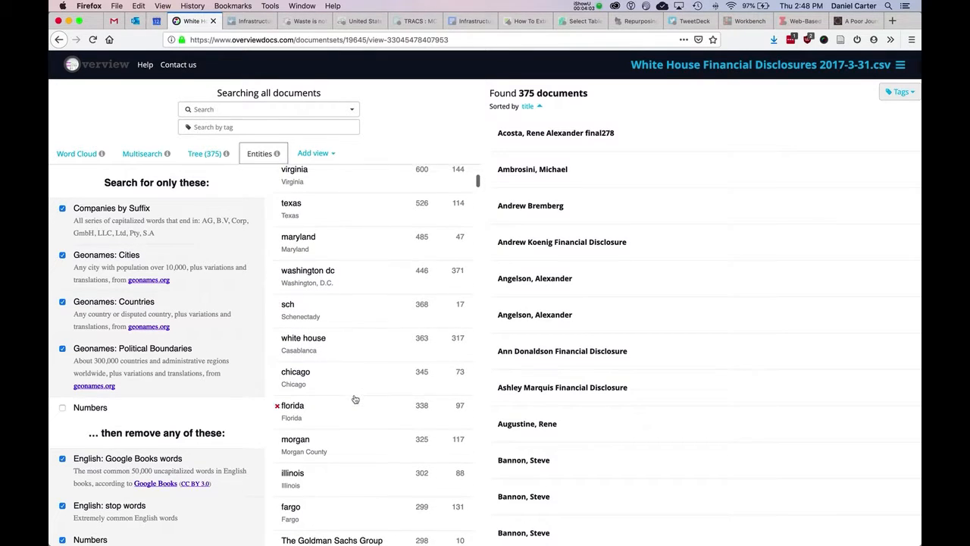
{"action": "scroll", "coordinate": [354, 399], "scroll_direction": "up", "scroll_amount": 4}
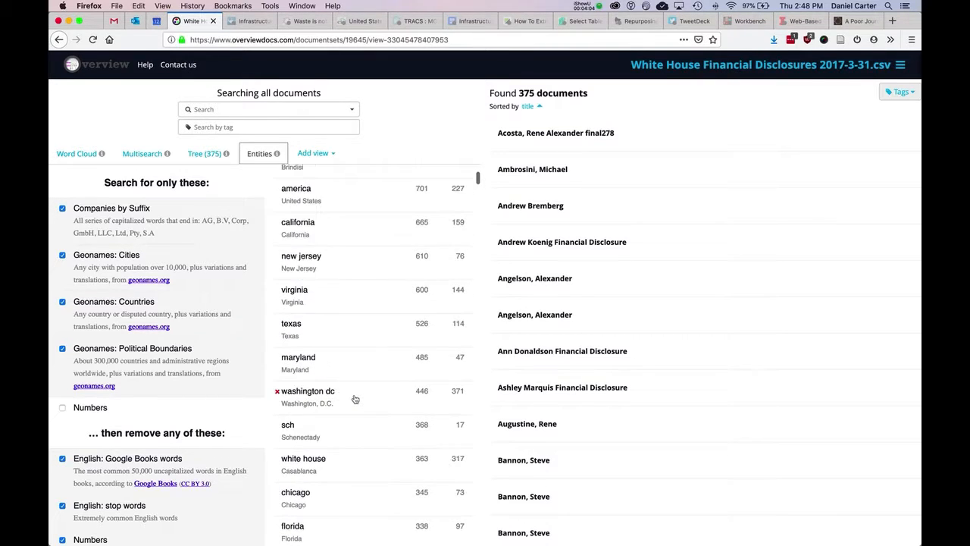
{"action": "left_click", "coordinate": [360, 327]}
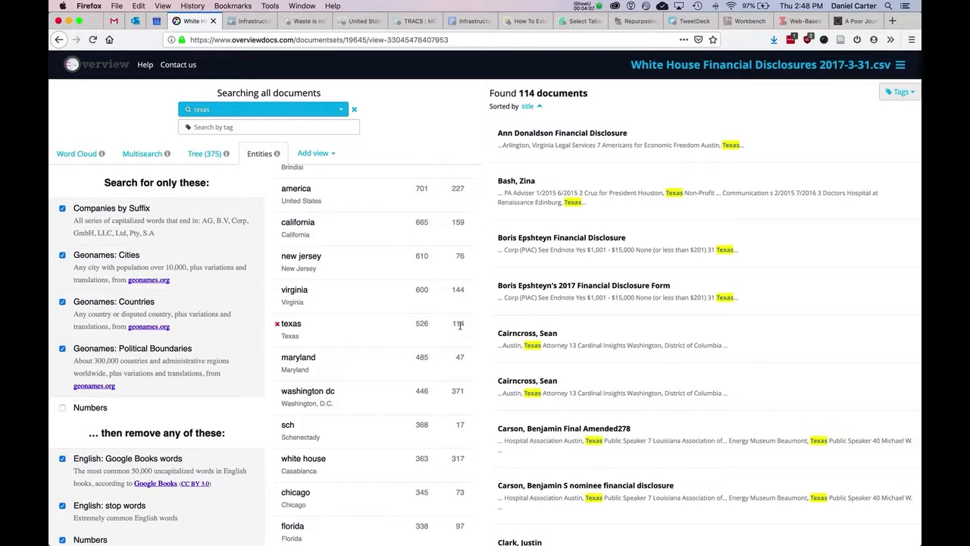
{"action": "scroll", "coordinate": [672, 333], "scroll_direction": "down", "scroll_amount": 5}
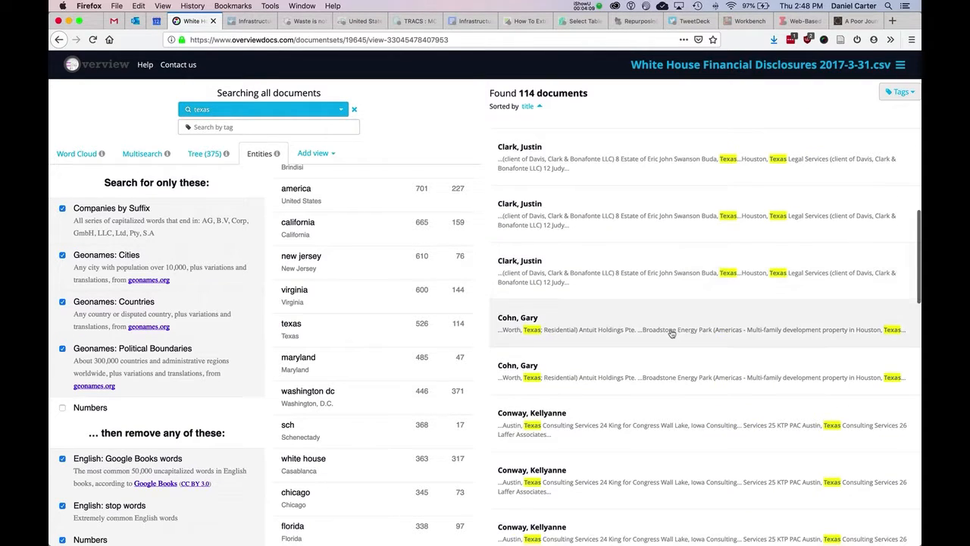
{"action": "scroll", "coordinate": [606, 356], "scroll_direction": "down", "scroll_amount": 2}
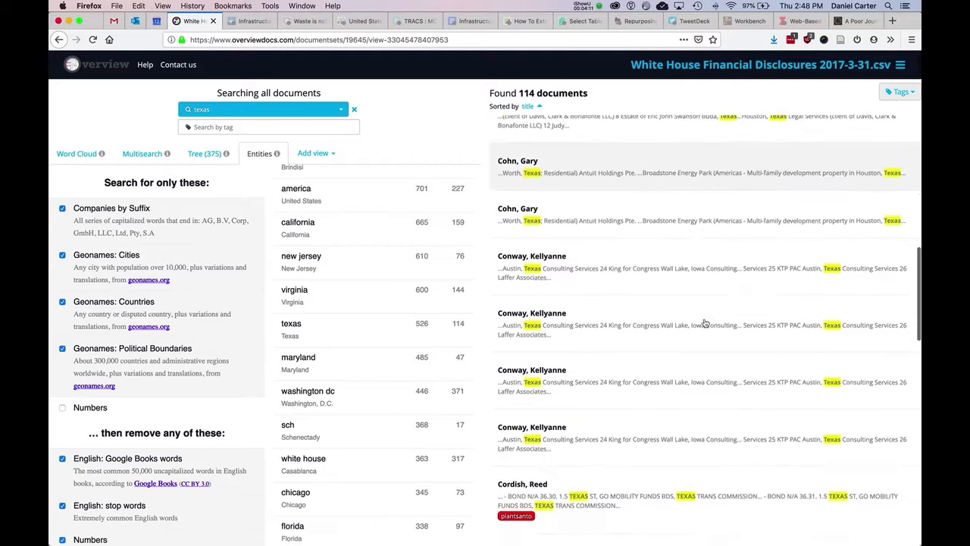
{"action": "scroll", "coordinate": [583, 392], "scroll_direction": "down", "scroll_amount": 2}
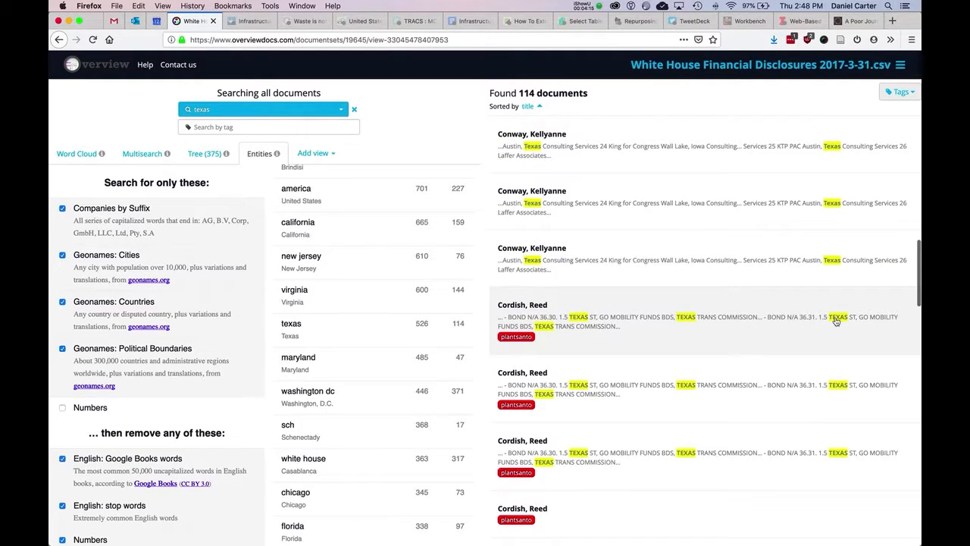
{"action": "scroll", "coordinate": [836, 322], "scroll_direction": "up", "scroll_amount": 10}
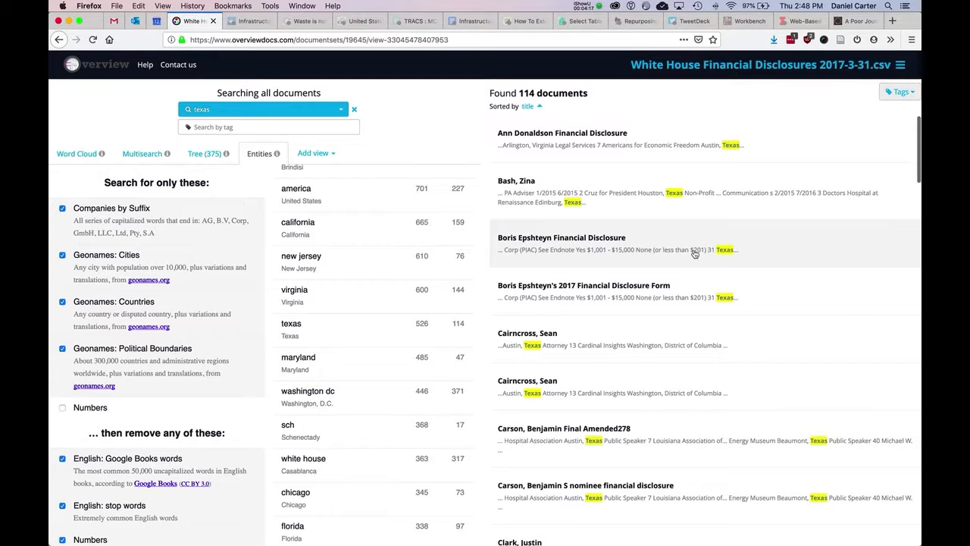
{"action": "left_click", "coordinate": [910, 90]}
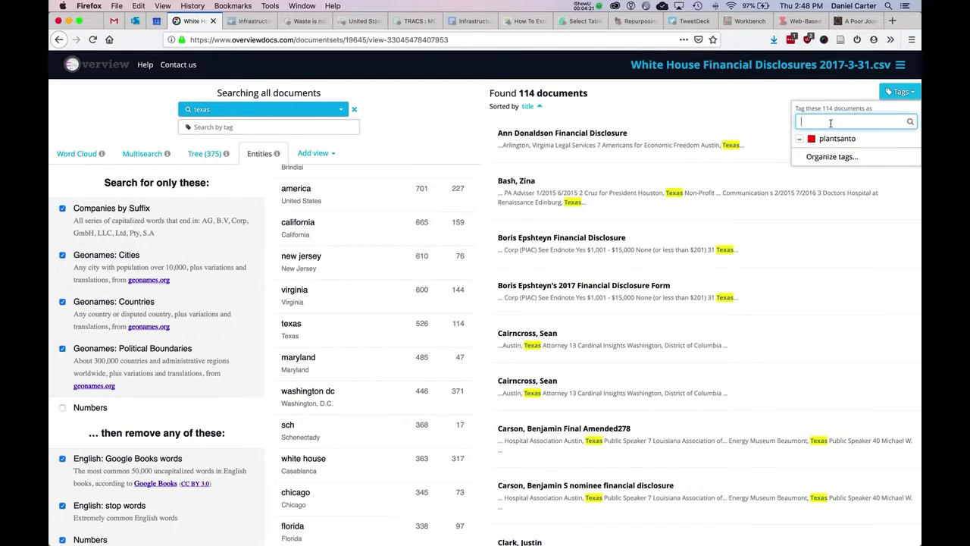
{"action": "type", "text": "te"}
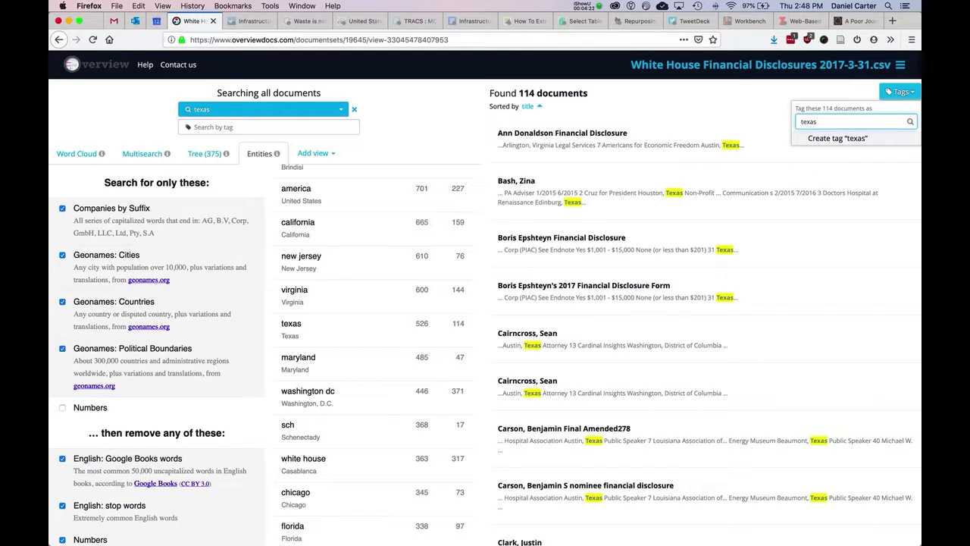
{"action": "type", "text": "xa"}
{"action": "key", "text": "BackSpace"}
{"action": "key", "text": "BackSpace"}
{"action": "key", "text": "BackSpace"}
{"action": "key", "text": "BackSpace"}
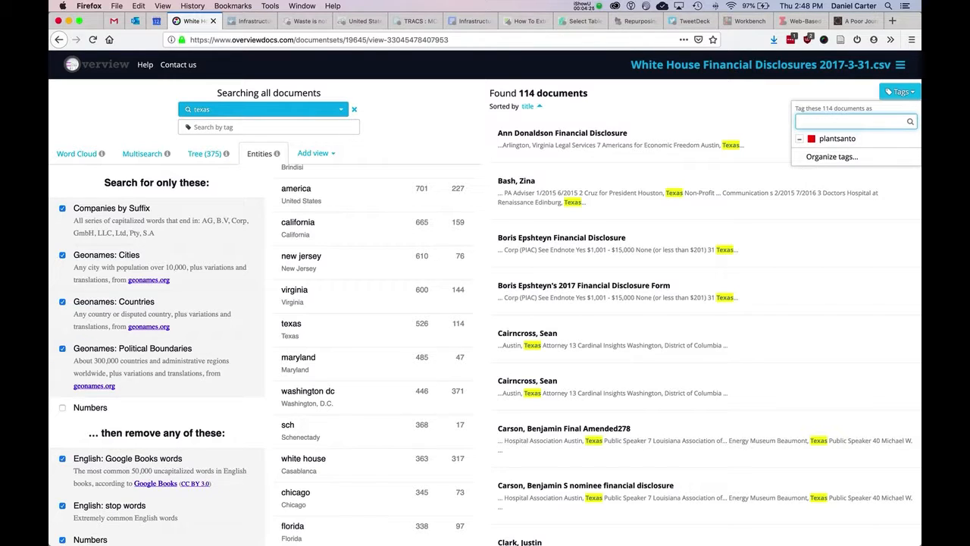
Step: Open the first disclosure matching "texas" and tag it with a new tag named "interesting"
{"action": "left_click", "coordinate": [623, 96]}
{"action": "left_click", "coordinate": [625, 119]}
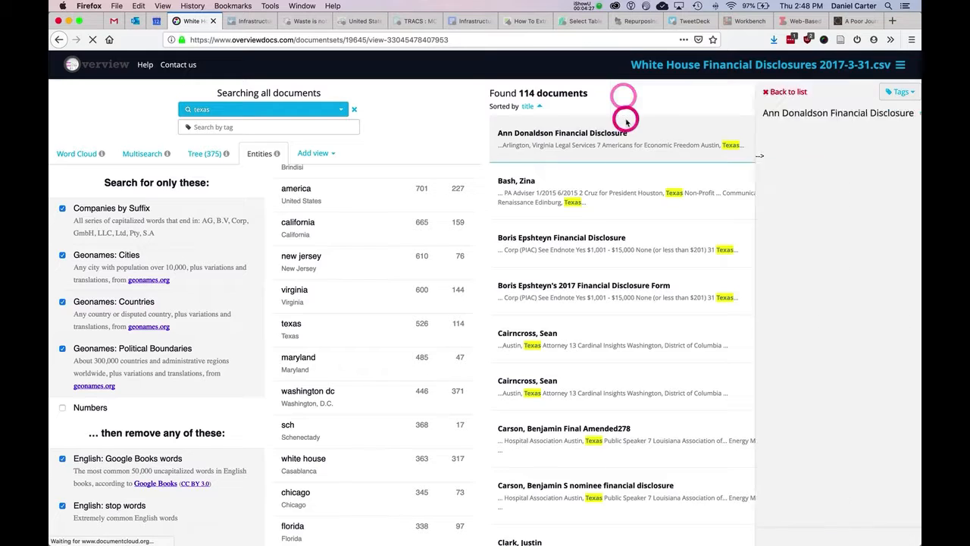
{"action": "left_click", "coordinate": [904, 92]}
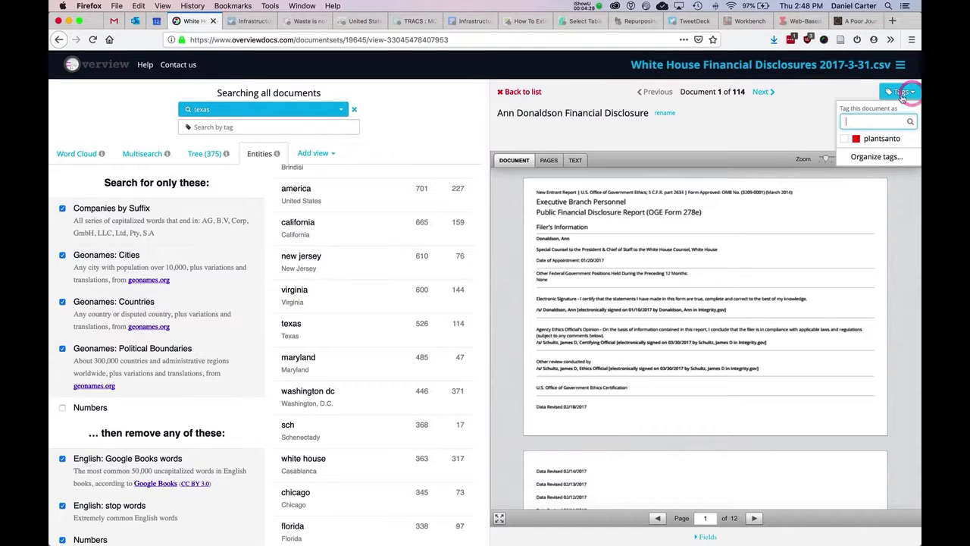
{"action": "type", "text": "interesting"}
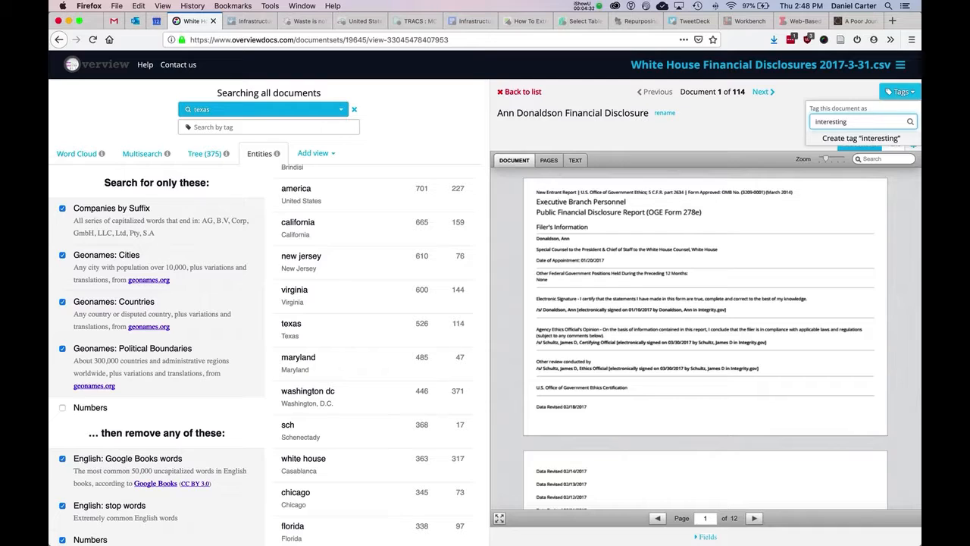
{"action": "key", "text": "Return"}
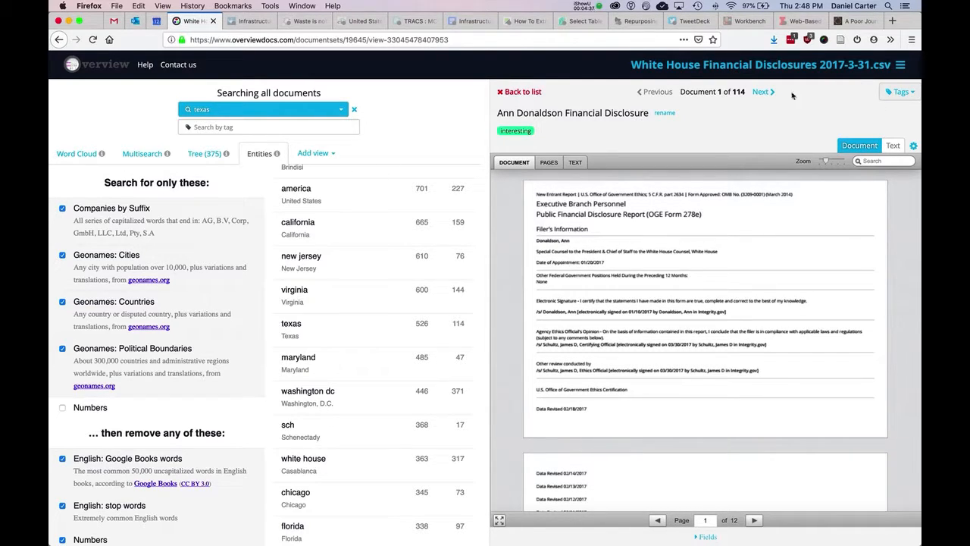
Step: Return to the document list, apply the "interesting" tag to all documents matching "texas", and check the tagged list
{"action": "left_click", "coordinate": [517, 91]}
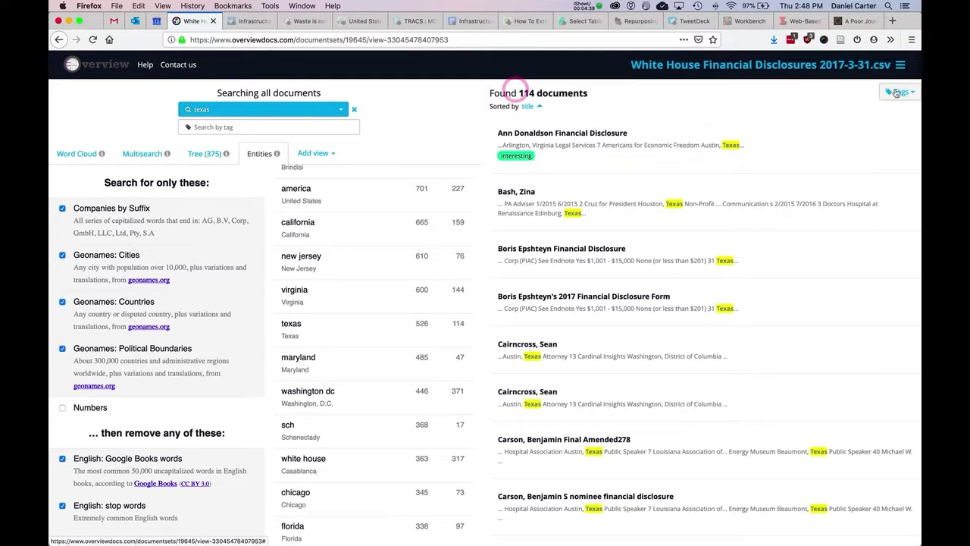
{"action": "left_click", "coordinate": [897, 92]}
{"action": "left_click", "coordinate": [893, 141]}
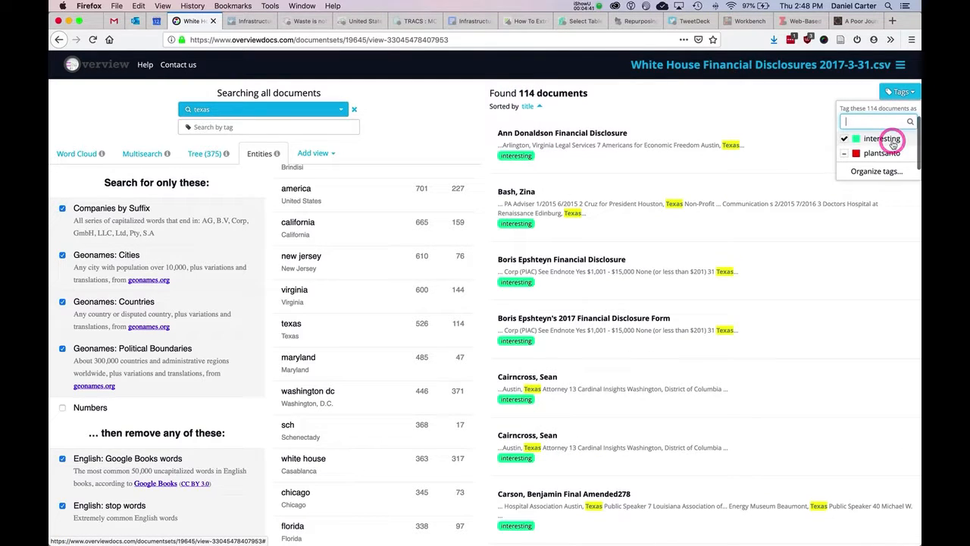
{"action": "scroll", "coordinate": [661, 413], "scroll_direction": "down", "scroll_amount": 15}
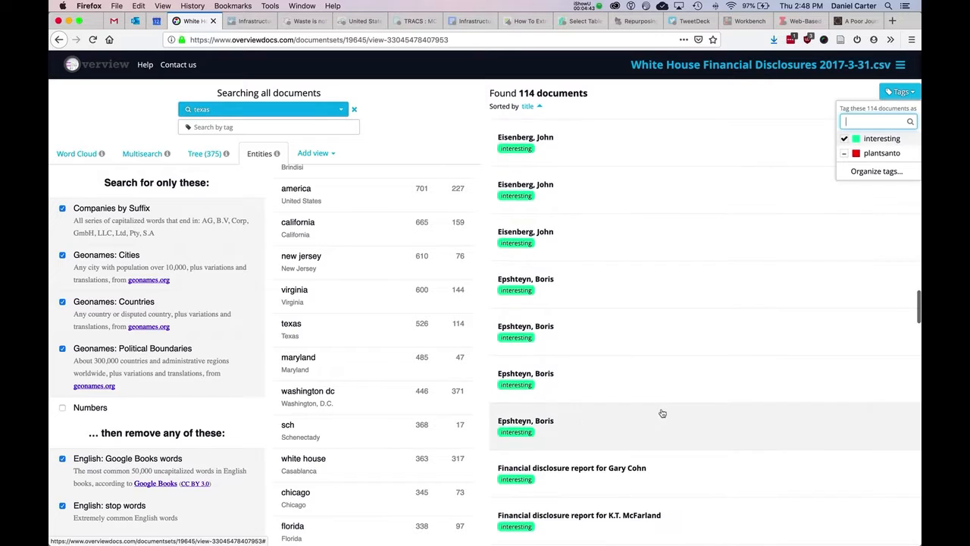
{"action": "scroll", "coordinate": [663, 413], "scroll_direction": "down", "scroll_amount": 20}
{"action": "scroll", "coordinate": [662, 414], "scroll_direction": "up", "scroll_amount": 20}
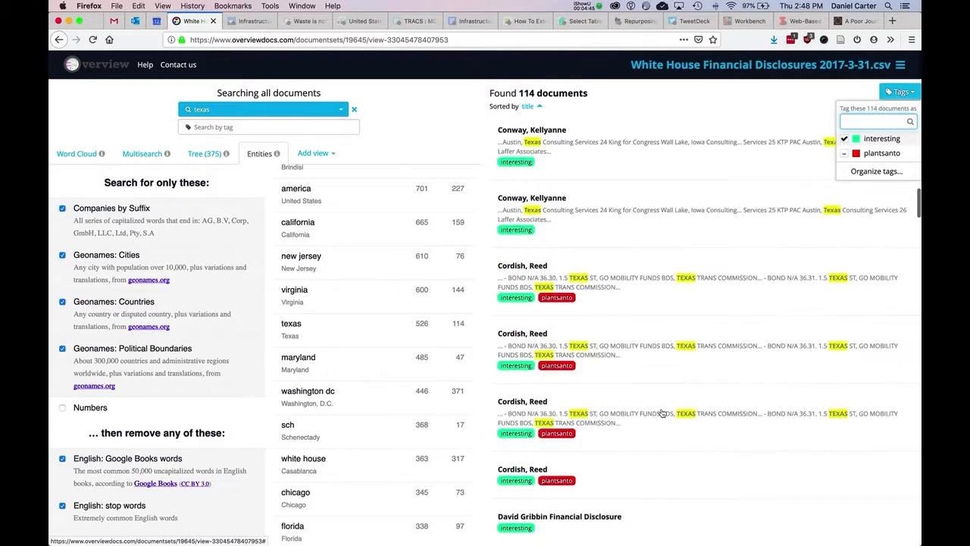
{"action": "scroll", "coordinate": [662, 413], "scroll_direction": "up", "scroll_amount": 10}
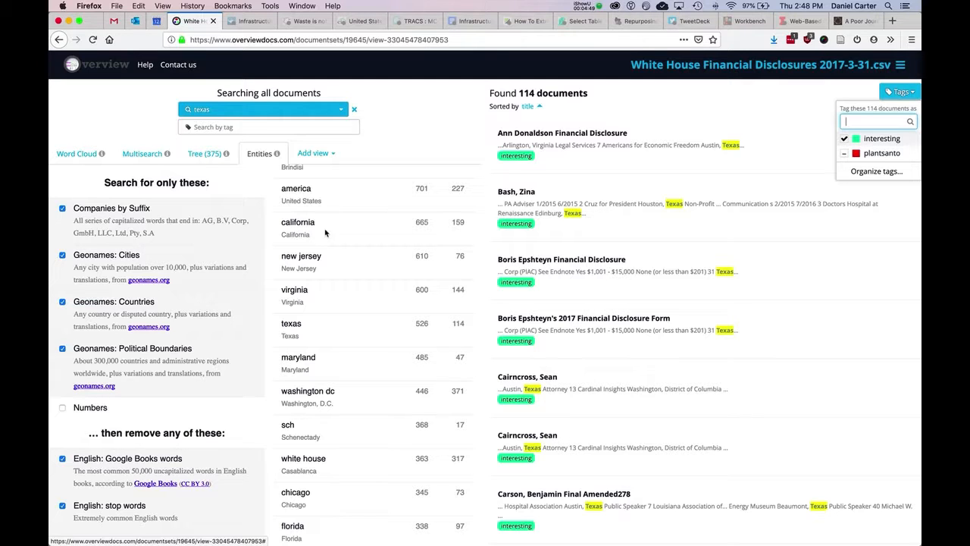
{"action": "left_click", "coordinate": [184, 293]}
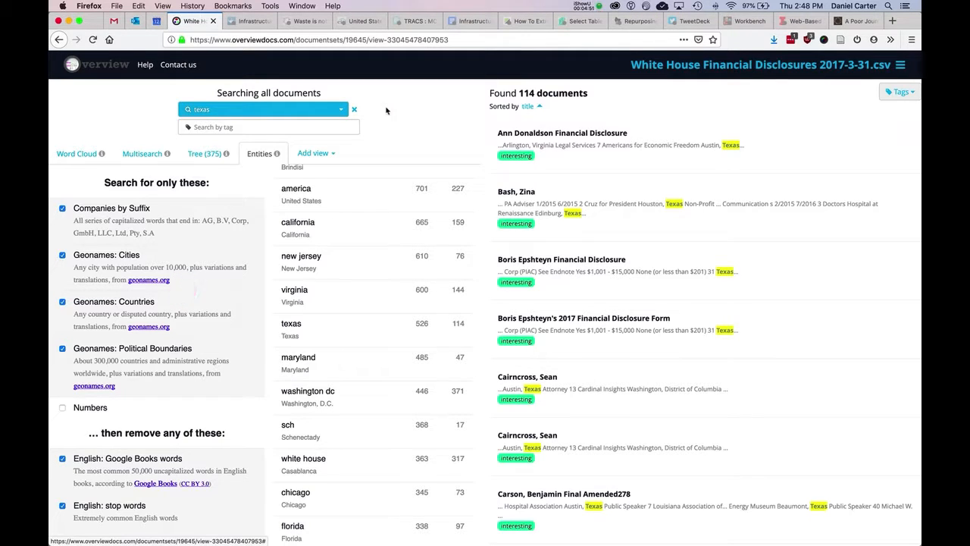
Step: Look further down the entity list and run the saved "trump organization" query in the Multisearch view
{"action": "scroll", "coordinate": [380, 350], "scroll_direction": "down", "scroll_amount": 5}
{"action": "scroll", "coordinate": [380, 350], "scroll_direction": "down", "scroll_amount": 15}
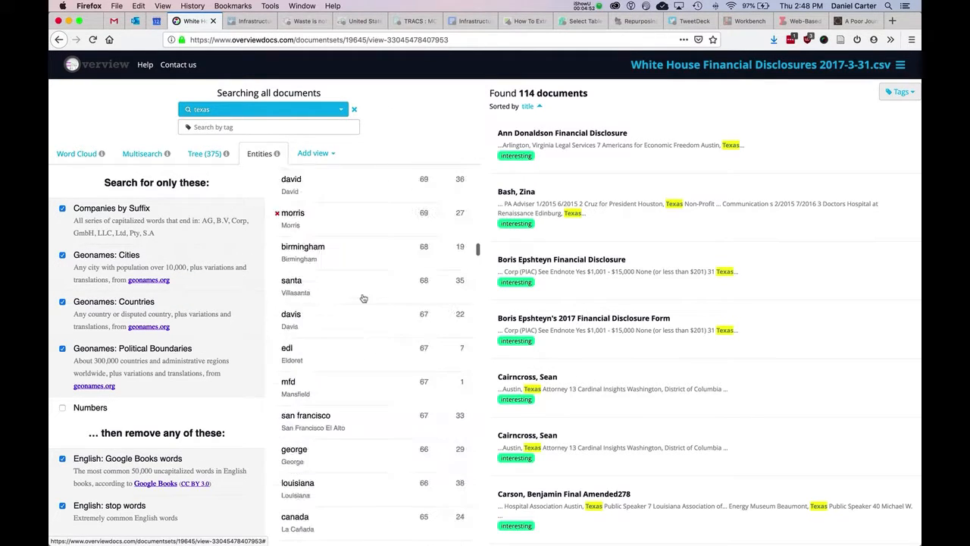
{"action": "scroll", "coordinate": [361, 390], "scroll_direction": "down", "scroll_amount": 10}
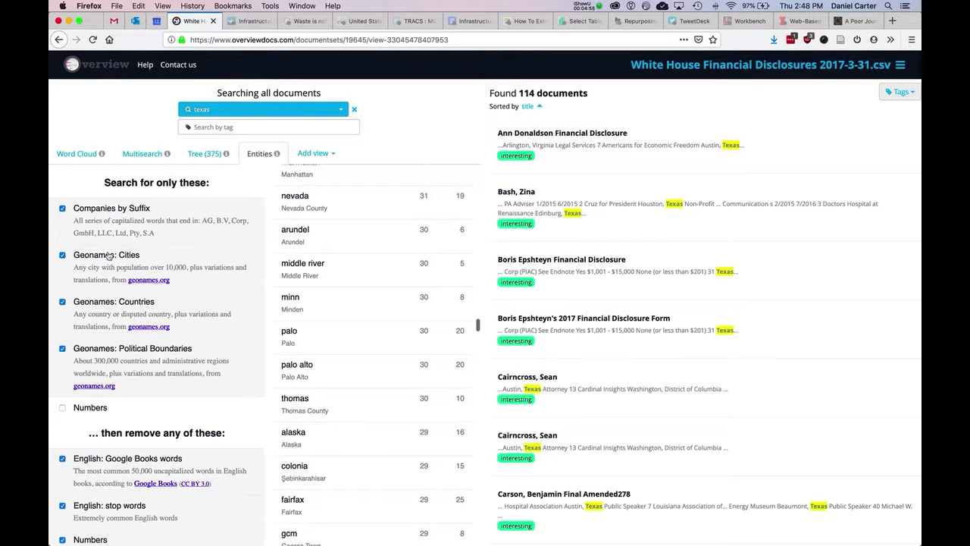
{"action": "left_click", "coordinate": [155, 155]}
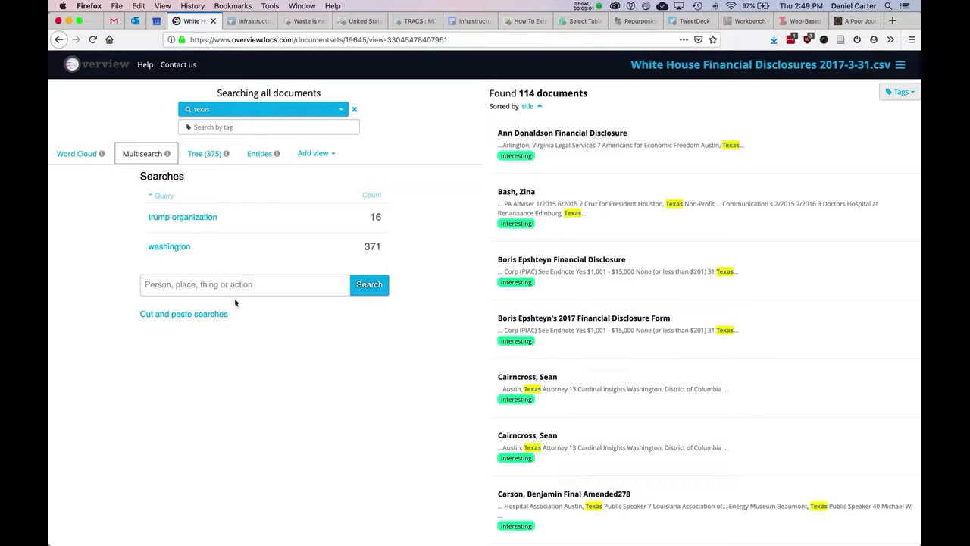
{"action": "left_click", "coordinate": [277, 219]}
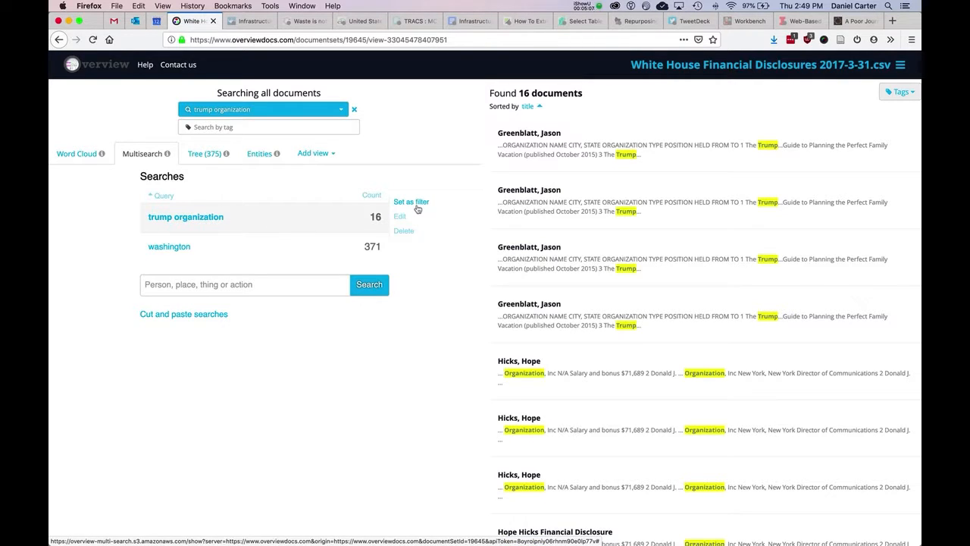
Step: Set the saved "washington" search as the filter and run the "trump organization" search within it
{"action": "left_click", "coordinate": [259, 243]}
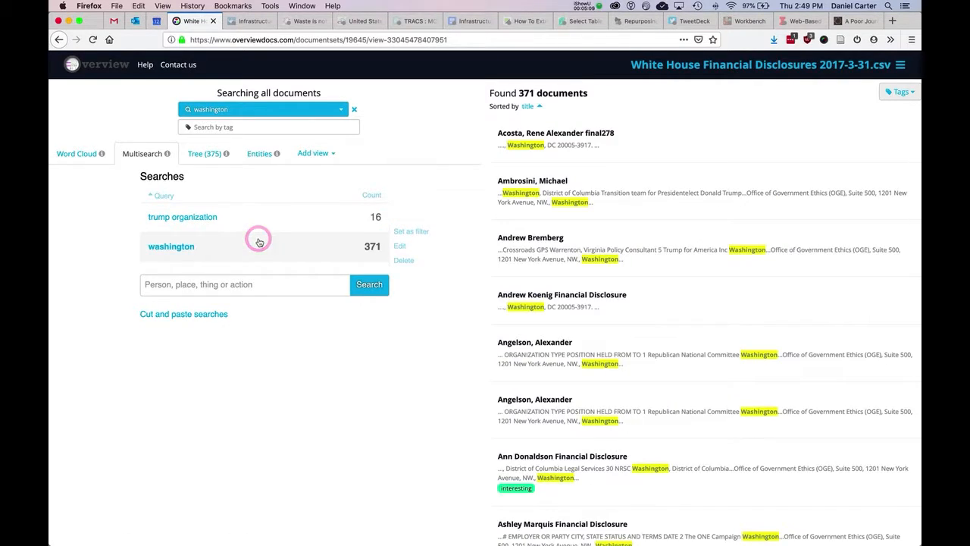
{"action": "left_click", "coordinate": [422, 232]}
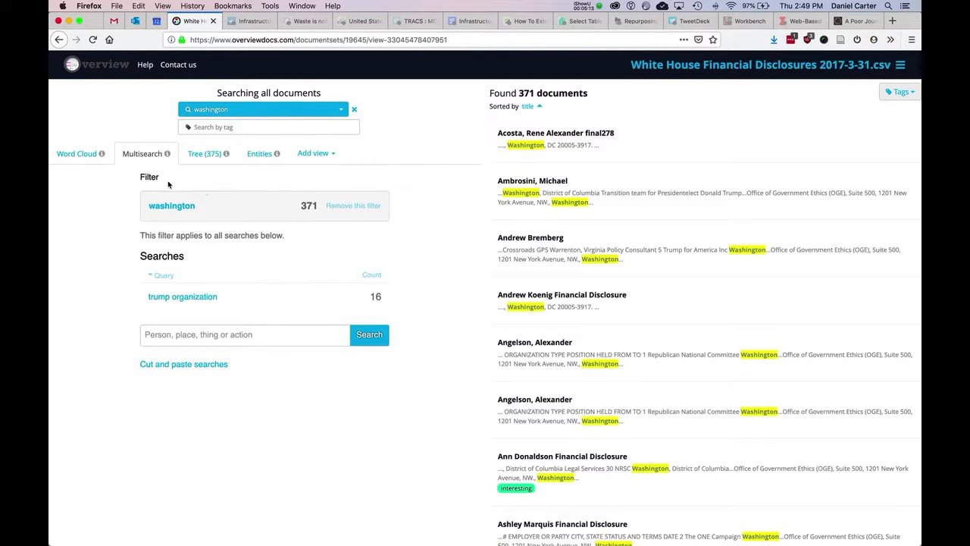
{"action": "left_click", "coordinate": [245, 296]}
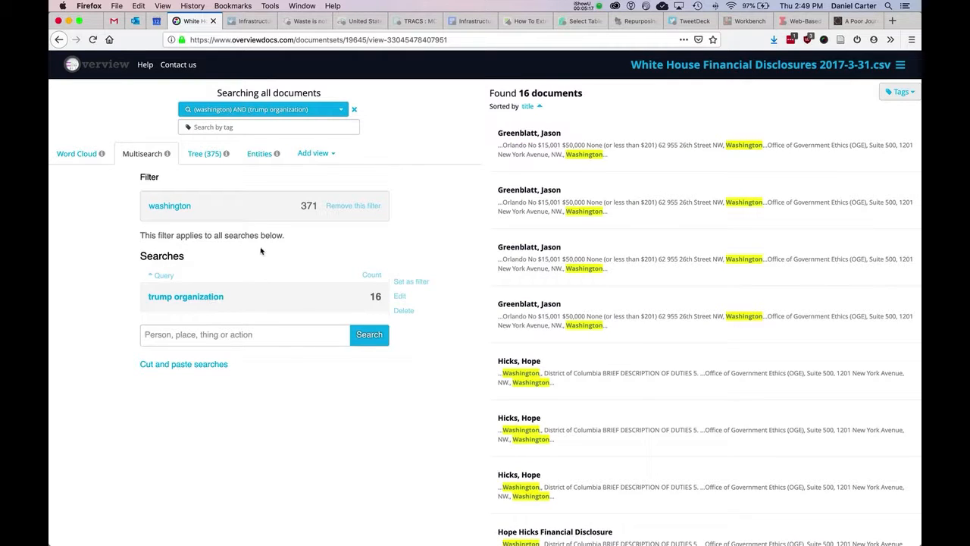
Step: Search the third matching disclosure for "trump organization" and view the first mentioning page in its original document layout
{"action": "left_click", "coordinate": [665, 267]}
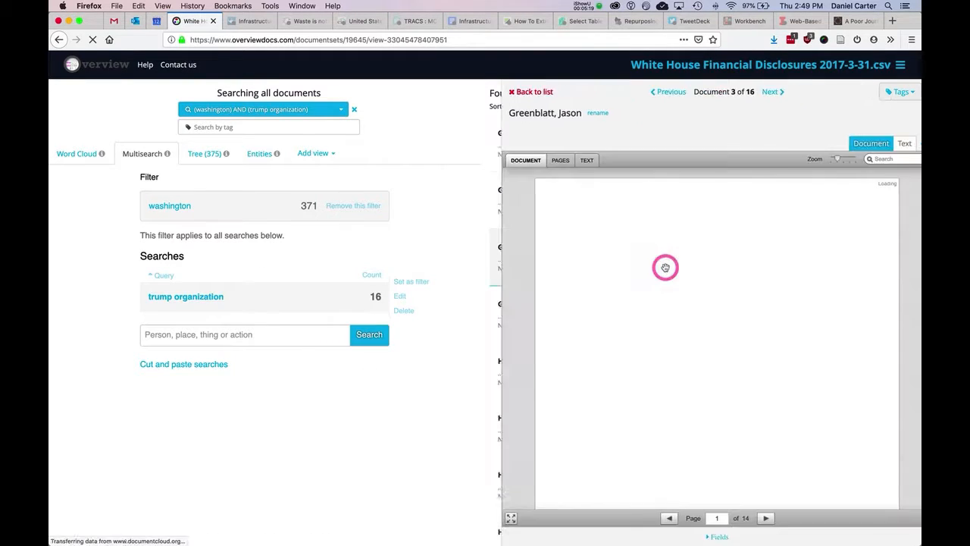
{"action": "left_click", "coordinate": [882, 162]}
{"action": "type", "text": "trump or"}
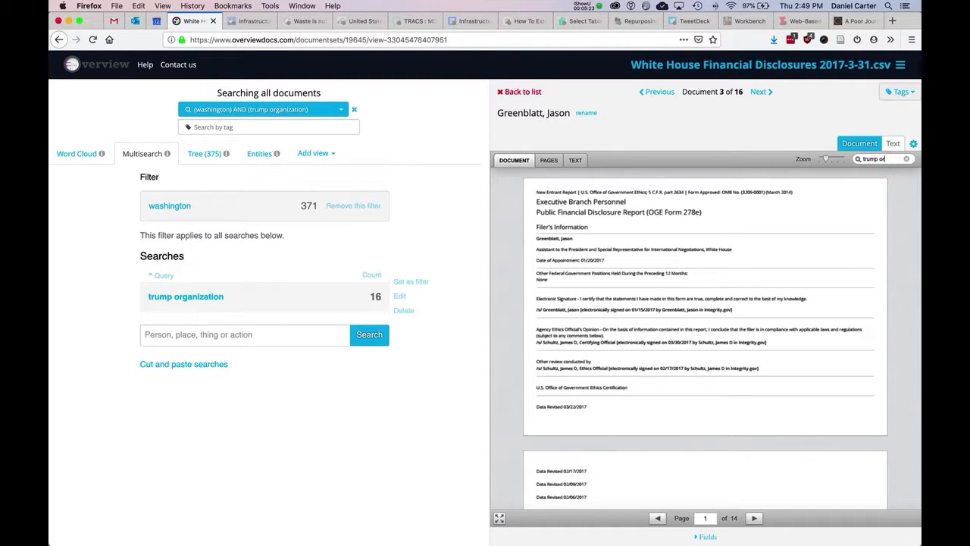
{"action": "type", "text": "ganization"}
{"action": "key", "text": "Return"}
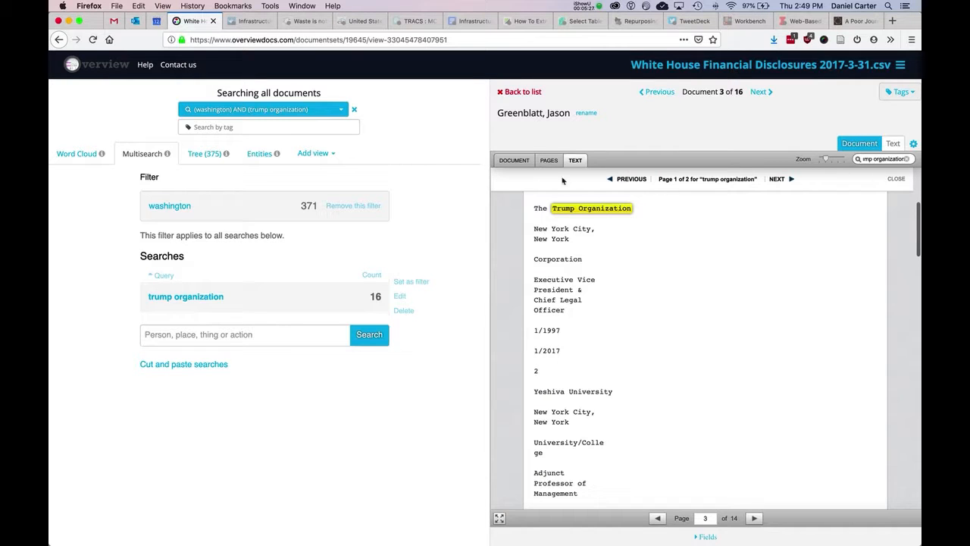
{"action": "left_click", "coordinate": [546, 162]}
{"action": "left_click", "coordinate": [660, 209]}
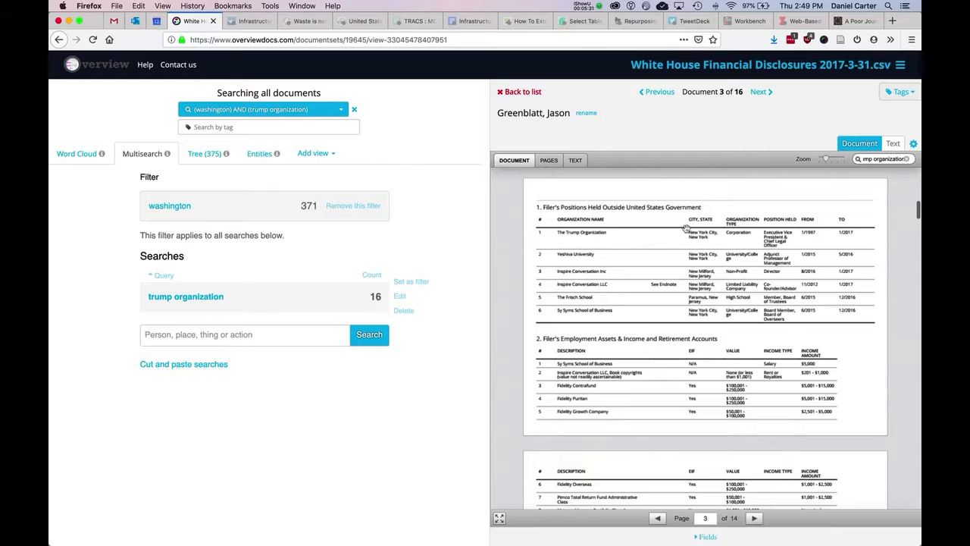
{"action": "left_click", "coordinate": [902, 93]}
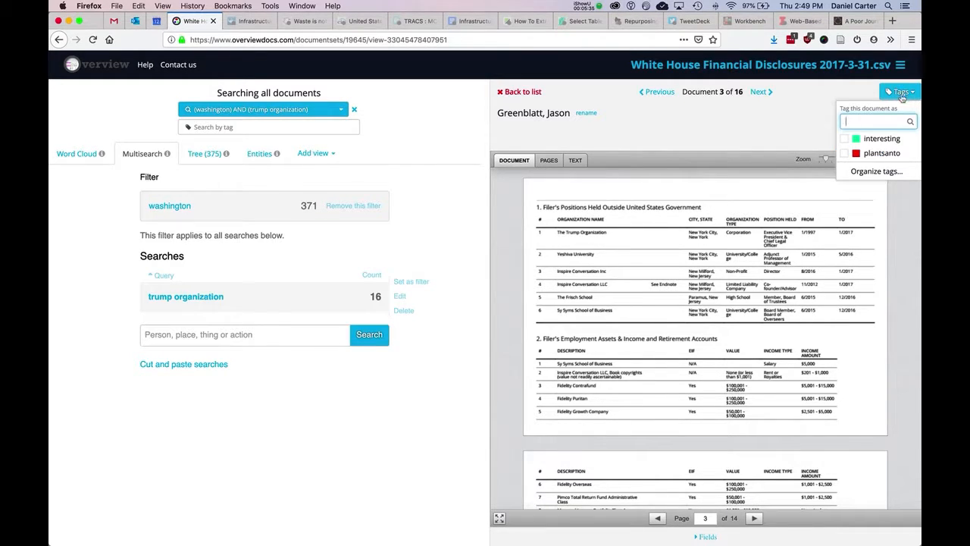
{"action": "left_click_drag", "start_coordinate": [719, 139], "coordinate": [561, 4]}
{"action": "left_click", "coordinate": [582, 6]}
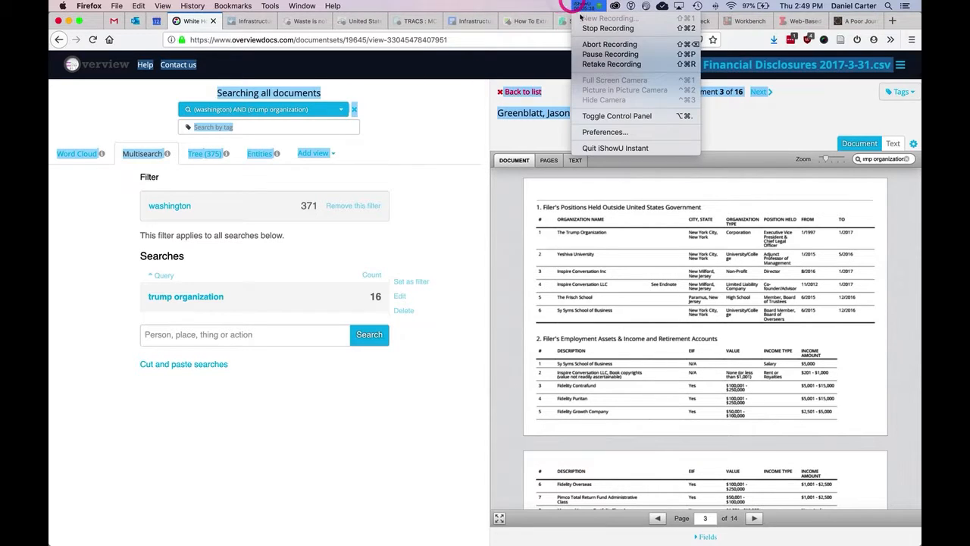
{"action": "left_click", "coordinate": [595, 54]}
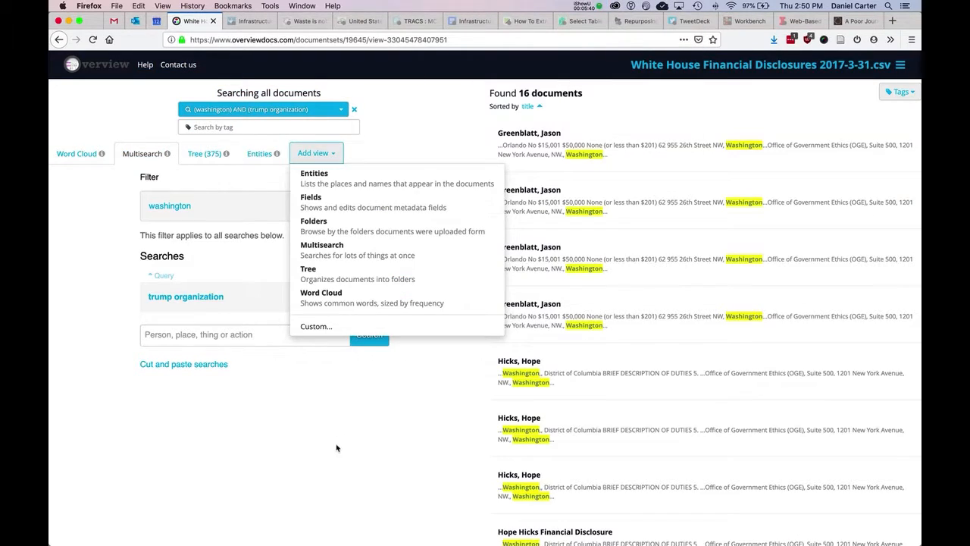
{"action": "left_click", "coordinate": [312, 152]}
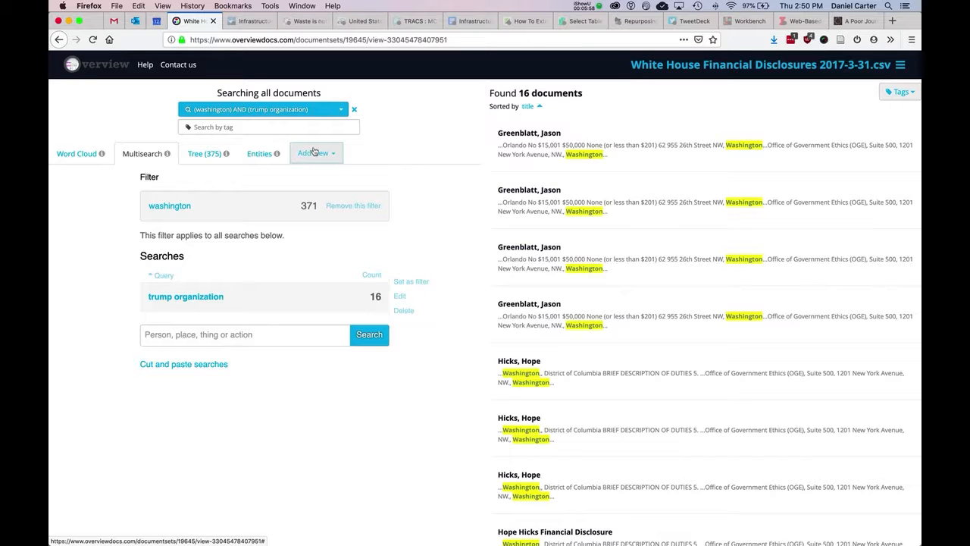
Step: Go to the article "A Poor Journalist's Text-Mining Toolkit" and examine its sections on converting documents to text and searching for patterns
{"action": "left_click", "coordinate": [854, 20]}
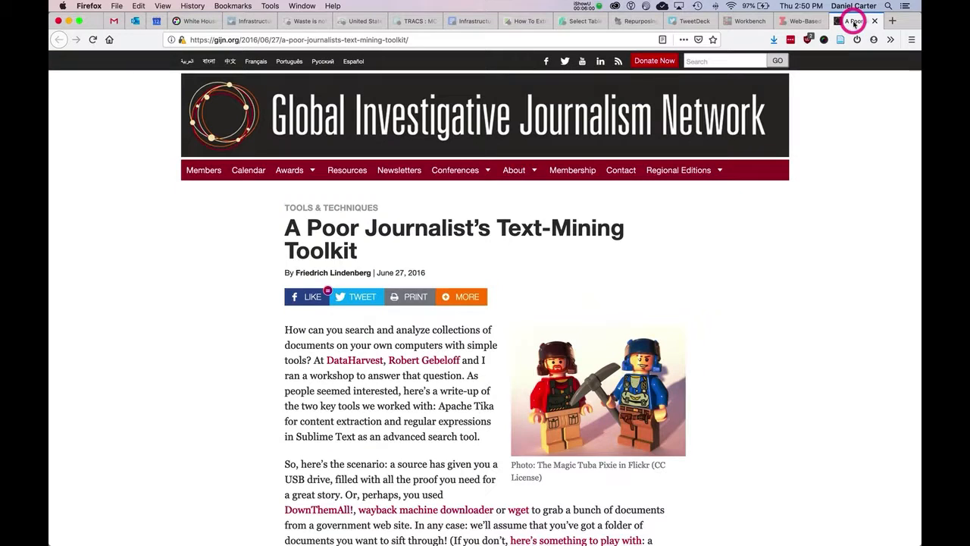
{"action": "left_click", "coordinate": [432, 44]}
{"action": "left_click", "coordinate": [432, 44]}
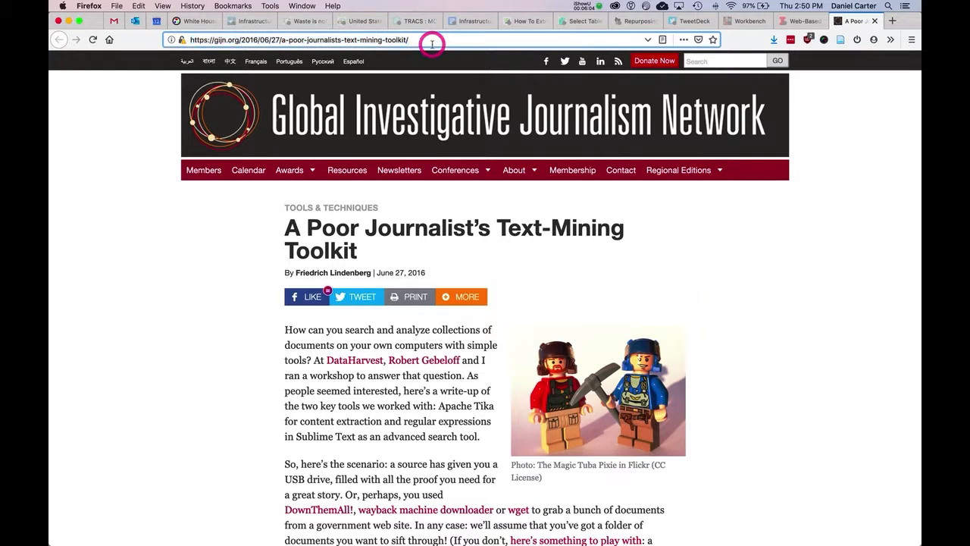
{"action": "scroll", "coordinate": [195, 323], "scroll_direction": "down", "scroll_amount": 4}
{"action": "scroll", "coordinate": [195, 322], "scroll_direction": "down", "scroll_amount": 7}
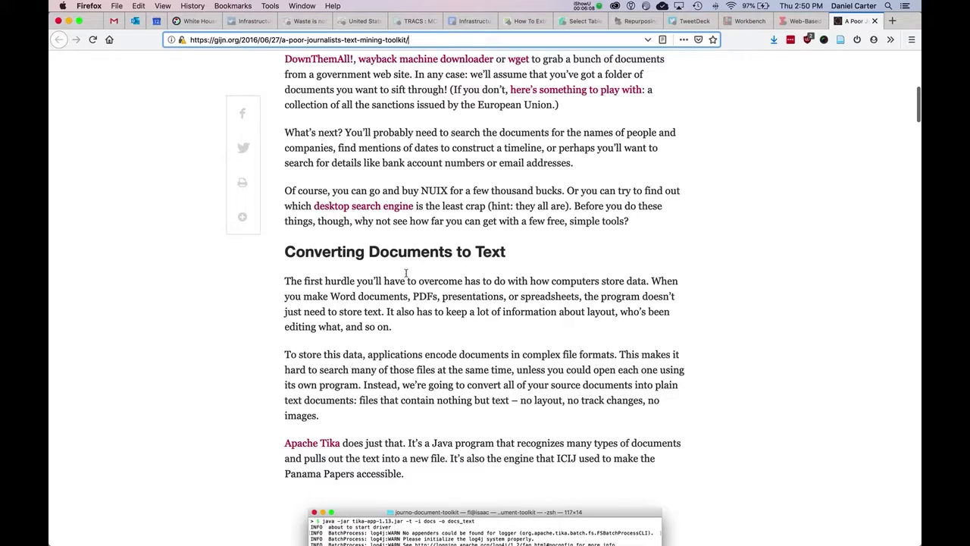
{"action": "scroll", "coordinate": [477, 418], "scroll_direction": "down", "scroll_amount": 20}
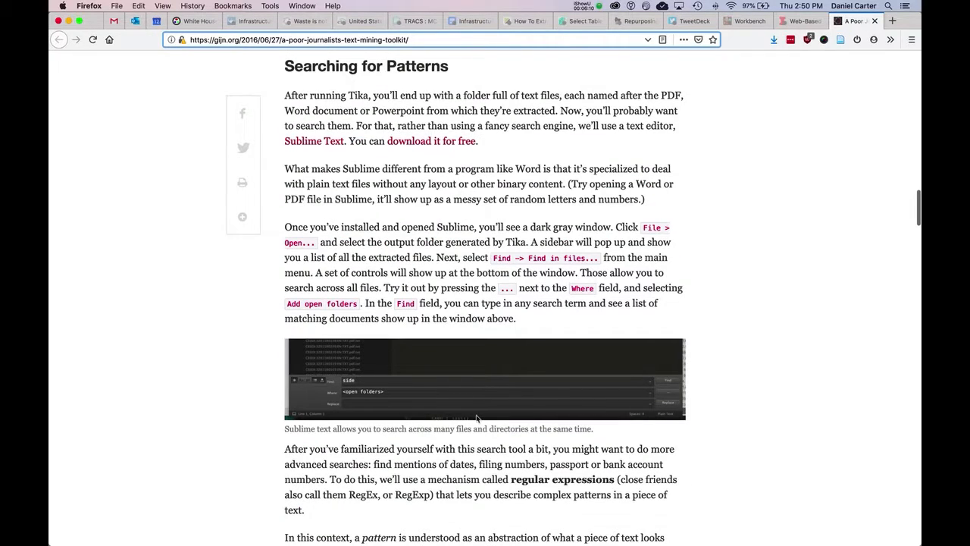
{"action": "scroll", "coordinate": [559, 171], "scroll_direction": "up", "scroll_amount": 5}
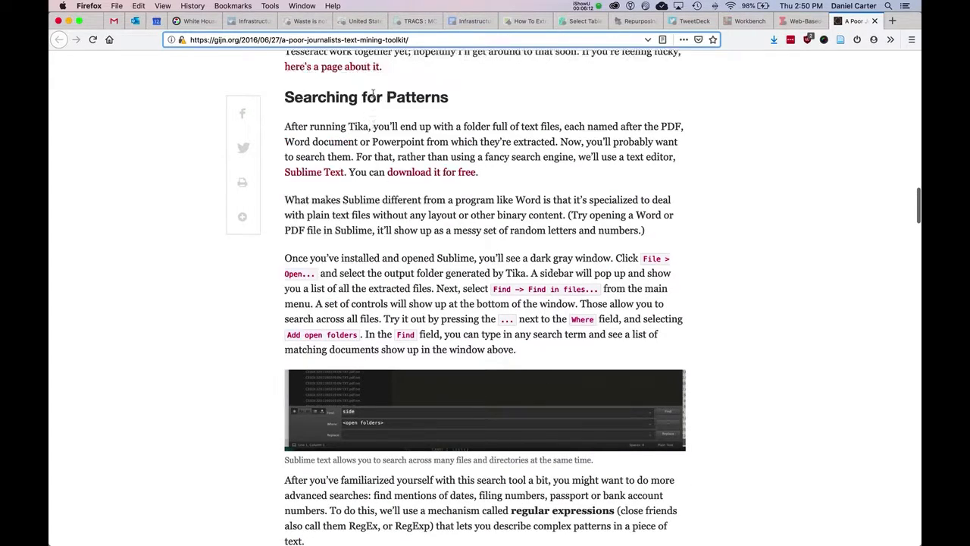
{"action": "scroll", "coordinate": [374, 157], "scroll_direction": "down", "scroll_amount": 4}
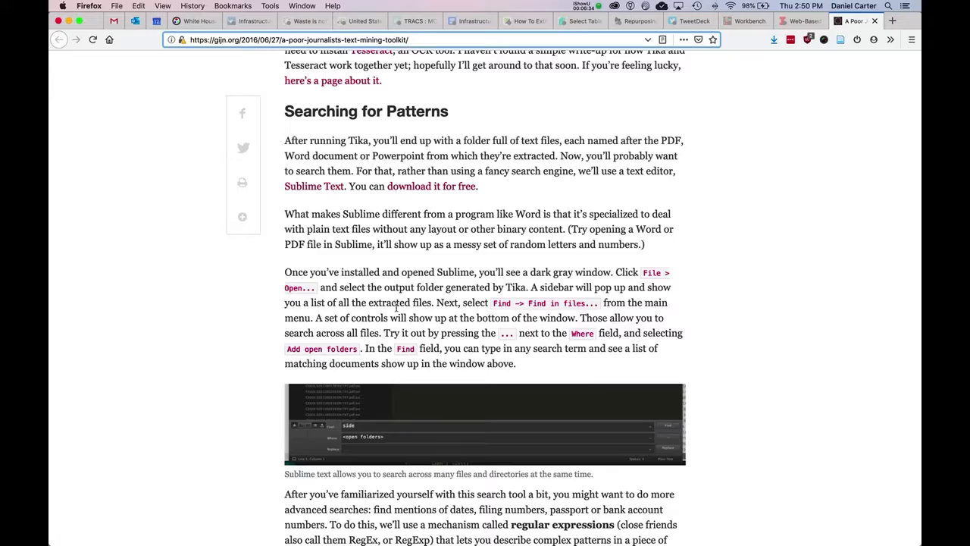
Step: Examine the article's regular expression examples, including the phone number pattern and meta-characters, and return to its beginning
{"action": "scroll", "coordinate": [510, 411], "scroll_direction": "down", "scroll_amount": 20}
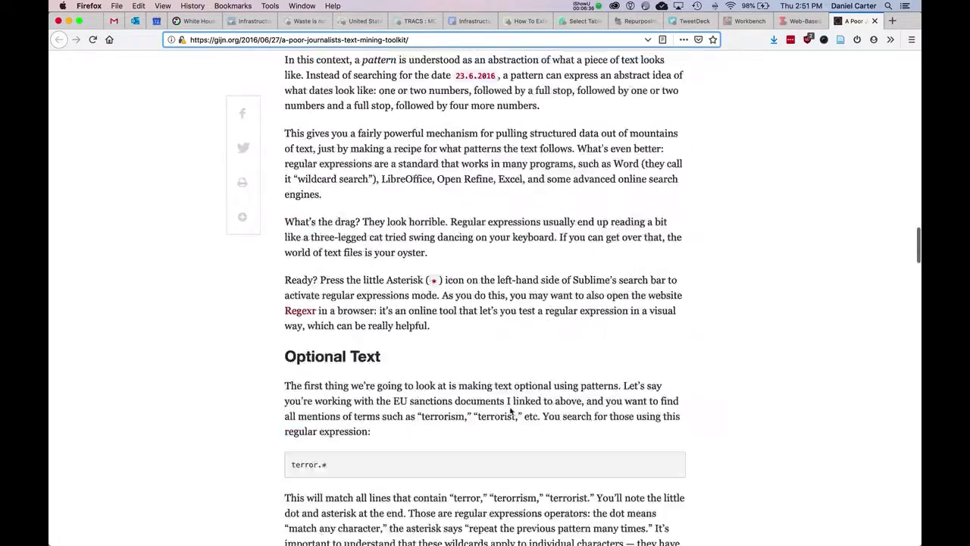
{"action": "scroll", "coordinate": [510, 410], "scroll_direction": "down", "scroll_amount": 8}
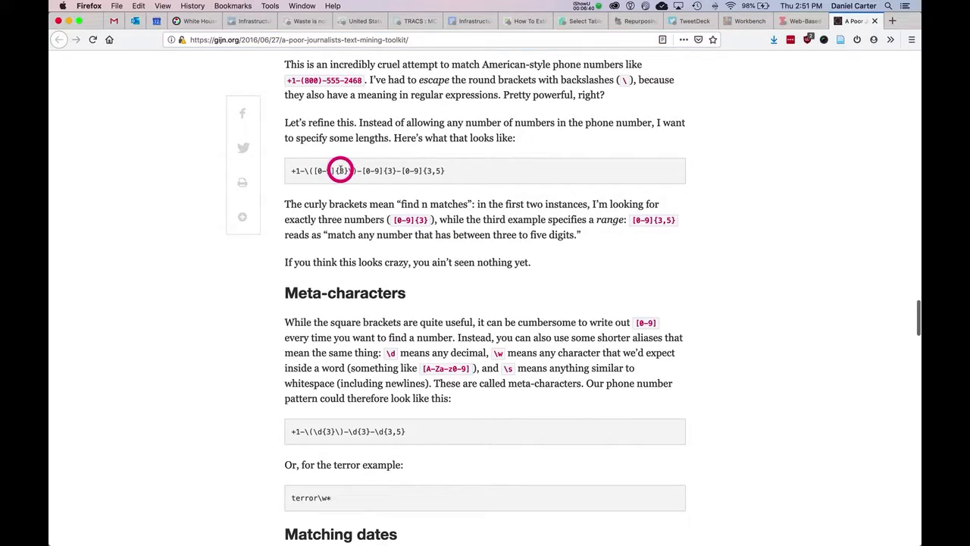
{"action": "triple_click", "coordinate": [340, 170]}
{"action": "left_click", "coordinate": [340, 169]}
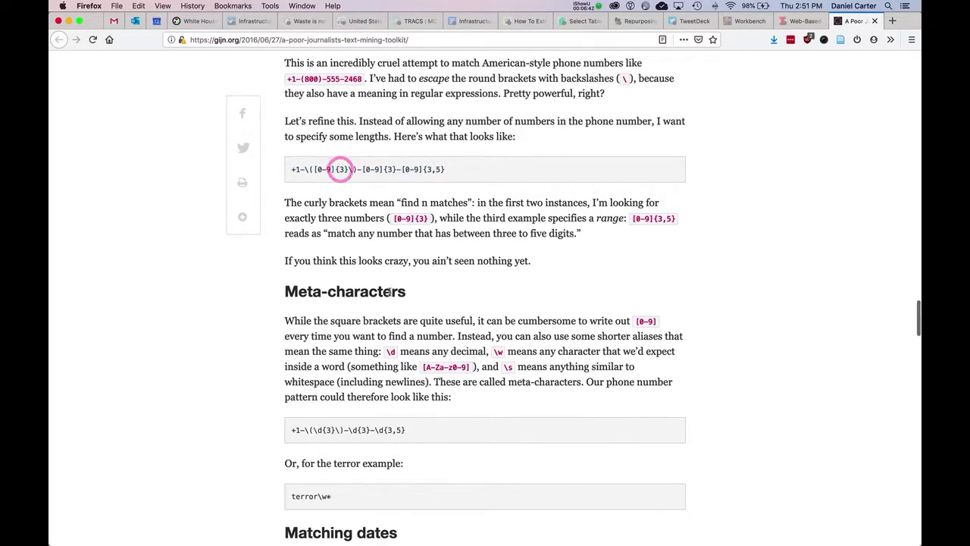
{"action": "scroll", "coordinate": [392, 296], "scroll_direction": "down", "scroll_amount": 20}
{"action": "scroll", "coordinate": [391, 296], "scroll_direction": "up", "scroll_amount": 20}
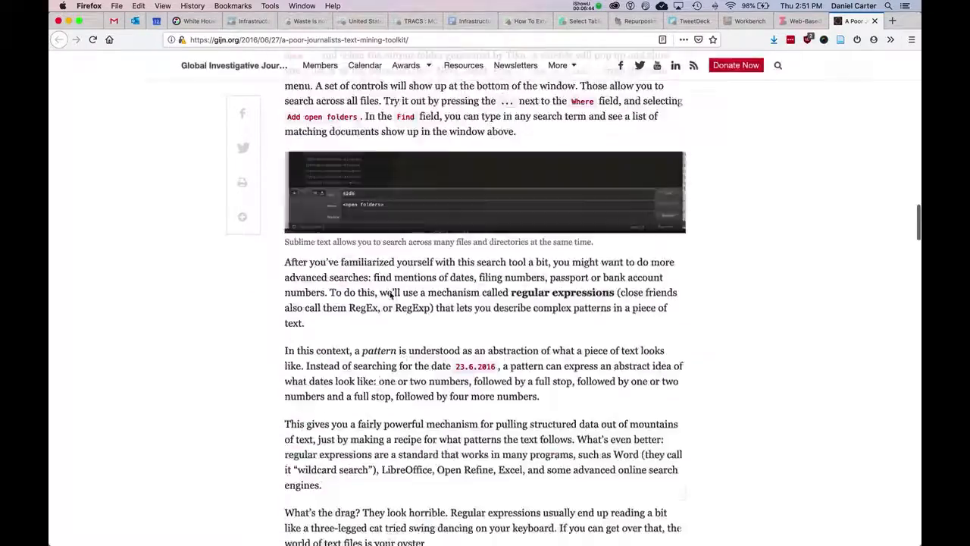
{"action": "scroll", "coordinate": [392, 295], "scroll_direction": "down", "scroll_amount": 1}
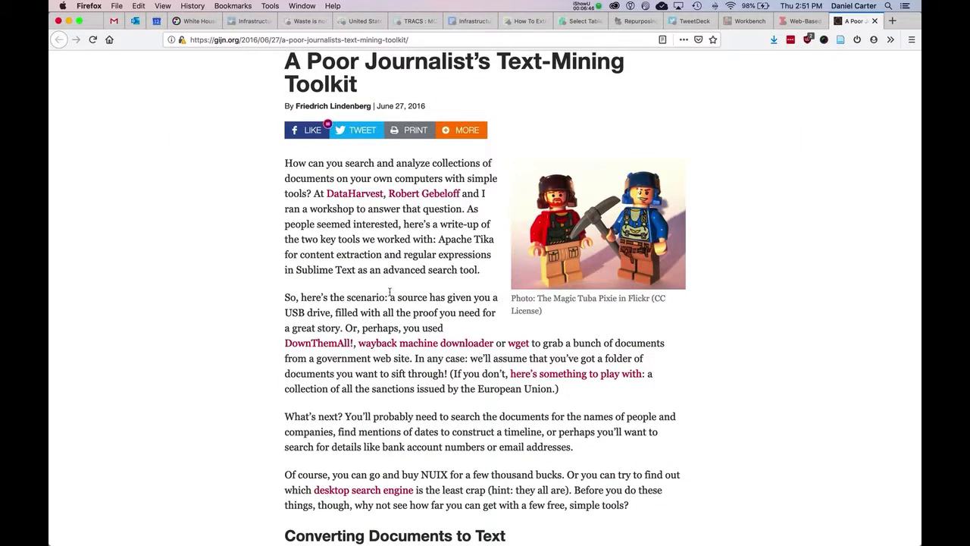
{"action": "left_click", "coordinate": [591, 5]}
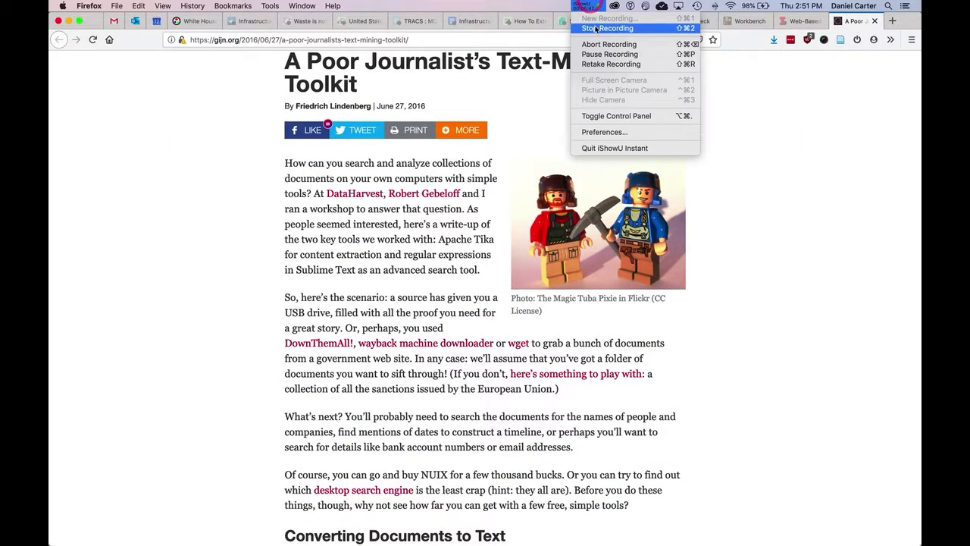